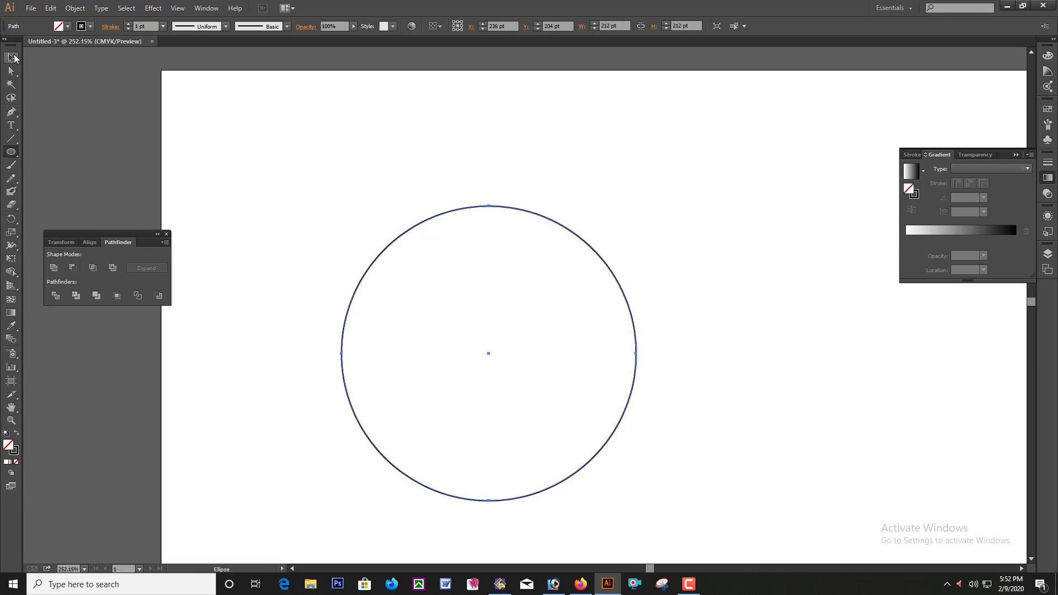
Enlarge the circle to about 239 pt across and place a horizontally offset copy overlapping it by half
{"action": "left_click", "coordinate": [13, 57]}
{"action": "left_click_drag", "start_coordinate": [635, 500], "coordinate": [655, 517]}
{"action": "key", "text": "ctrl+1"}
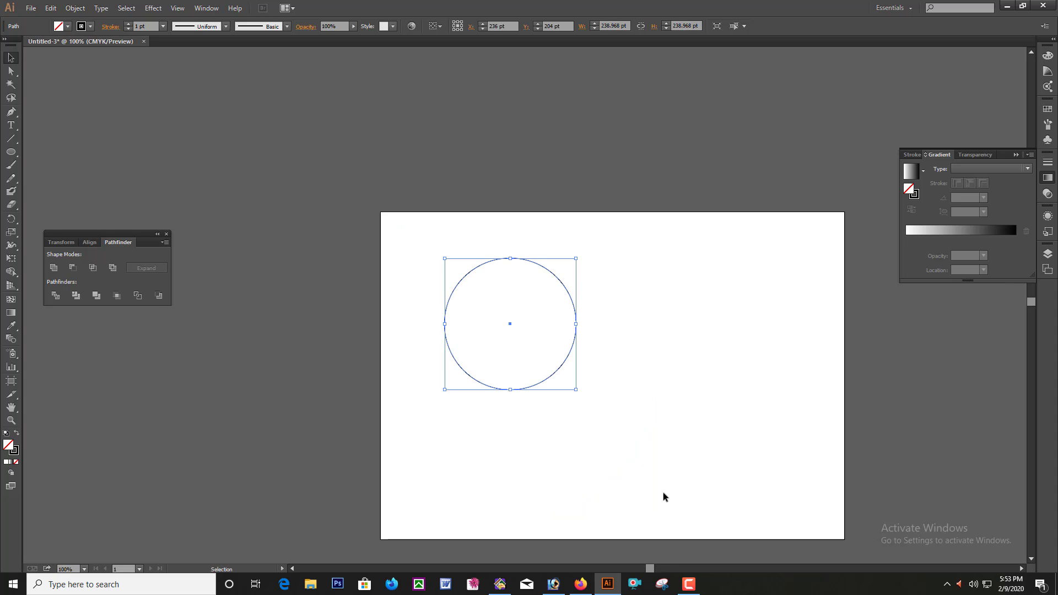
{"action": "left_click_drag", "start_coordinate": [574, 312], "coordinate": [645, 315]}
Move both overlapping circles toward the middle of the artboard and unite them into a single shape
{"action": "left_click_drag", "start_coordinate": [438, 259], "coordinate": [661, 427]}
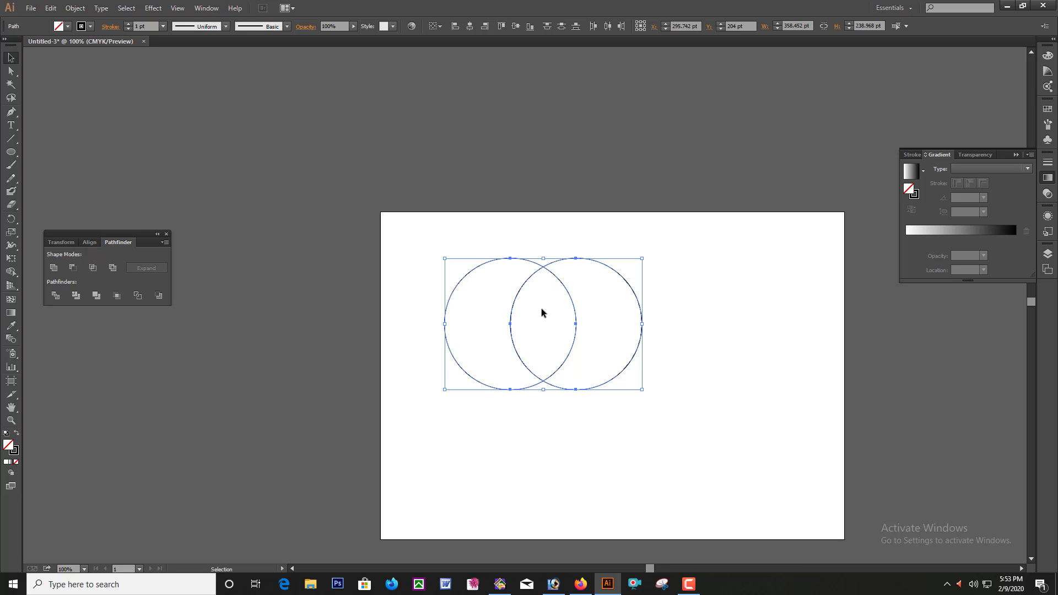
{"action": "left_click_drag", "start_coordinate": [543, 269], "coordinate": [616, 284]}
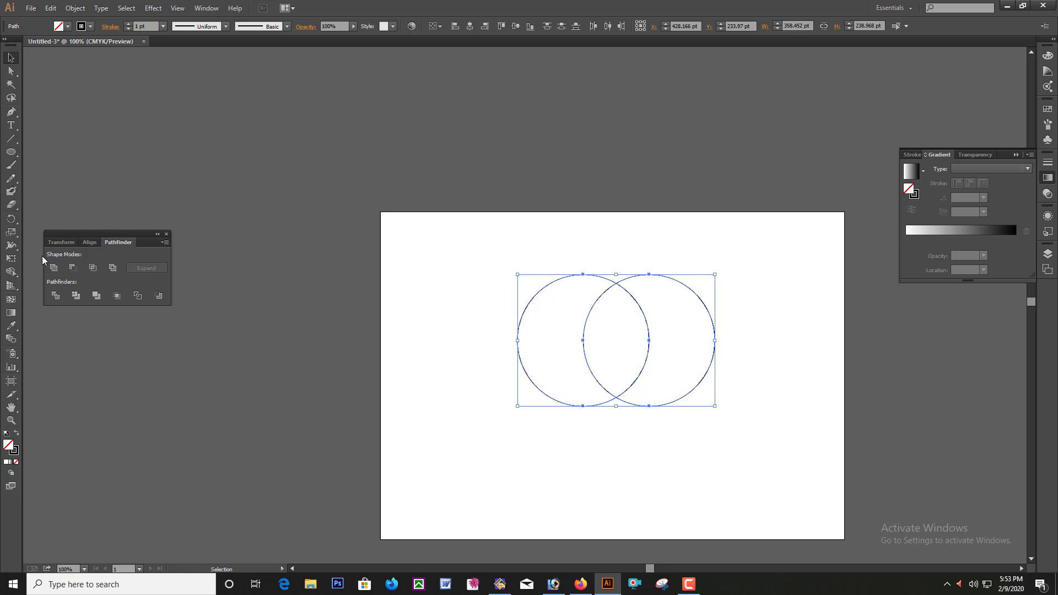
{"action": "left_click", "coordinate": [54, 268]}
Isolate the anchor point of the united shape's lower notch and move it slightly upward
{"action": "left_click", "coordinate": [10, 71]}
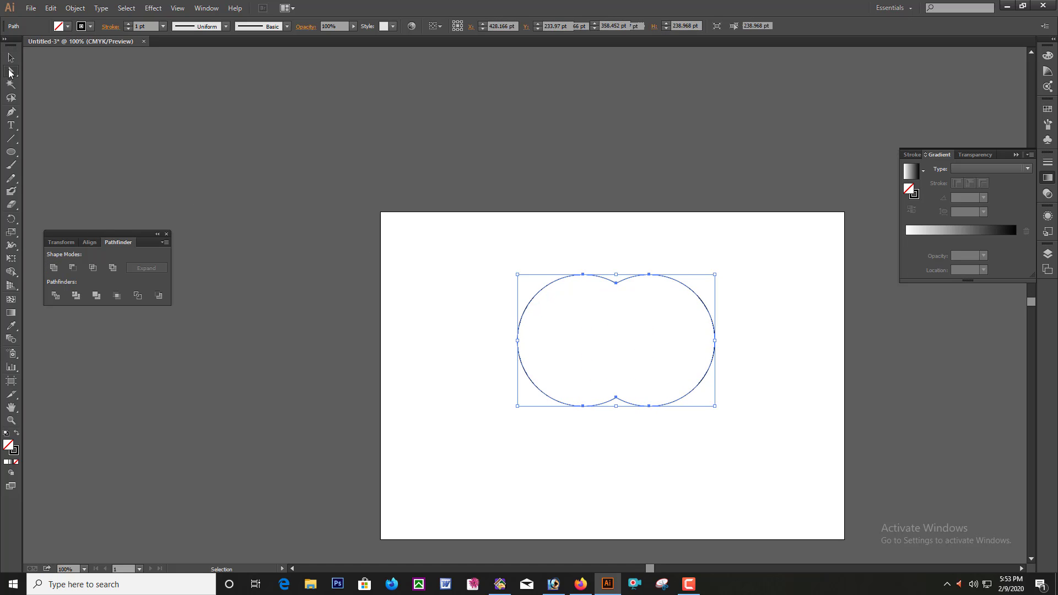
{"action": "left_click_drag", "start_coordinate": [524, 417], "coordinate": [718, 381]}
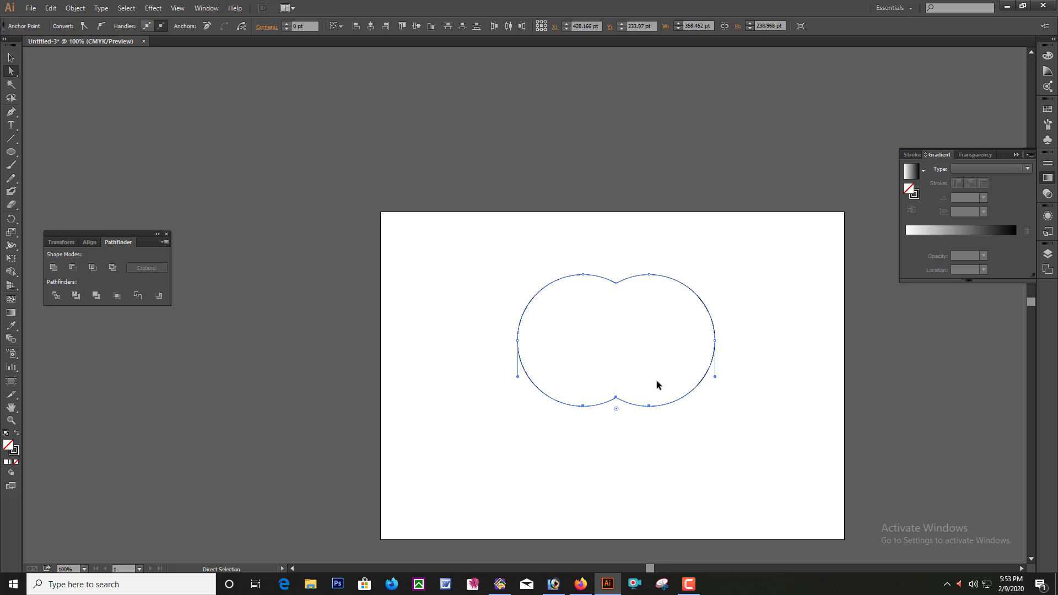
{"action": "left_click_drag", "start_coordinate": [611, 331], "coordinate": [705, 521]}
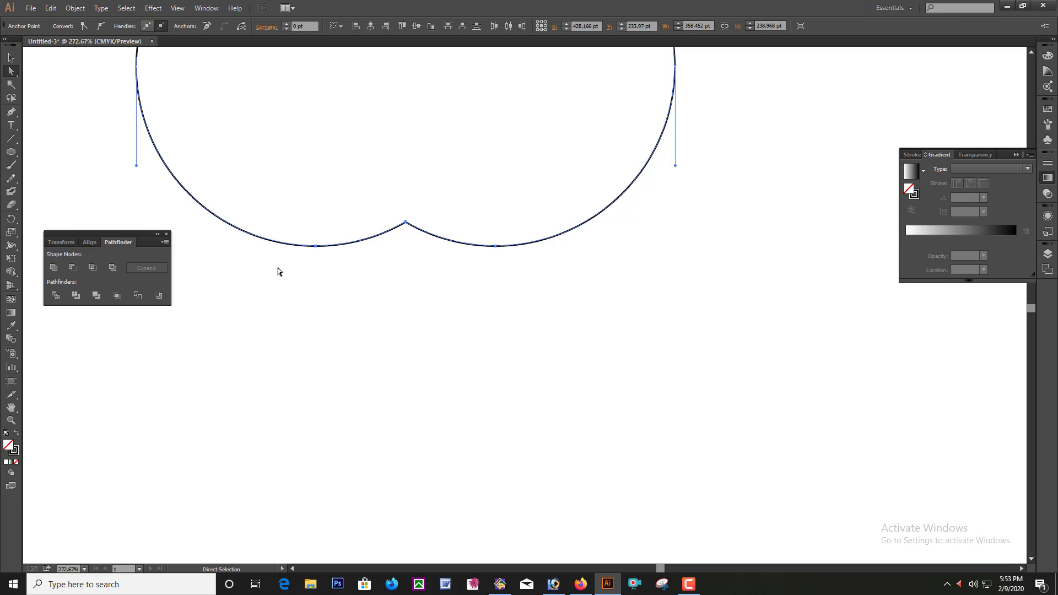
{"action": "left_click_drag", "start_coordinate": [263, 270], "coordinate": [486, 213]}
{"action": "left_click_drag", "start_coordinate": [377, 255], "coordinate": [416, 214]}
{"action": "left_click_drag", "start_coordinate": [375, 257], "coordinate": [415, 222]}
{"action": "left_click", "coordinate": [211, 238]}
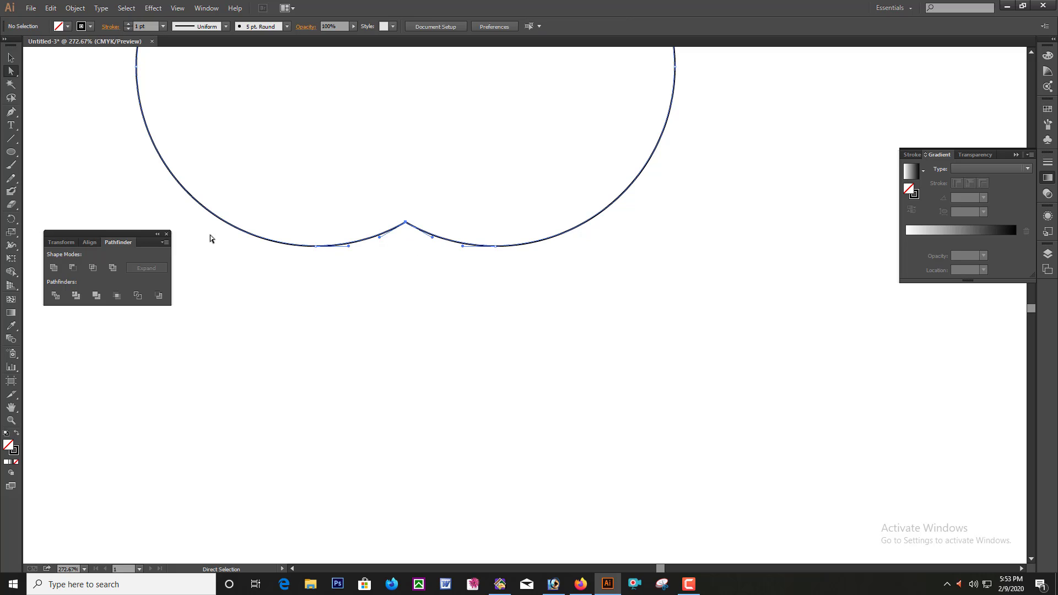
{"action": "left_click_drag", "start_coordinate": [211, 238], "coordinate": [673, 177]}
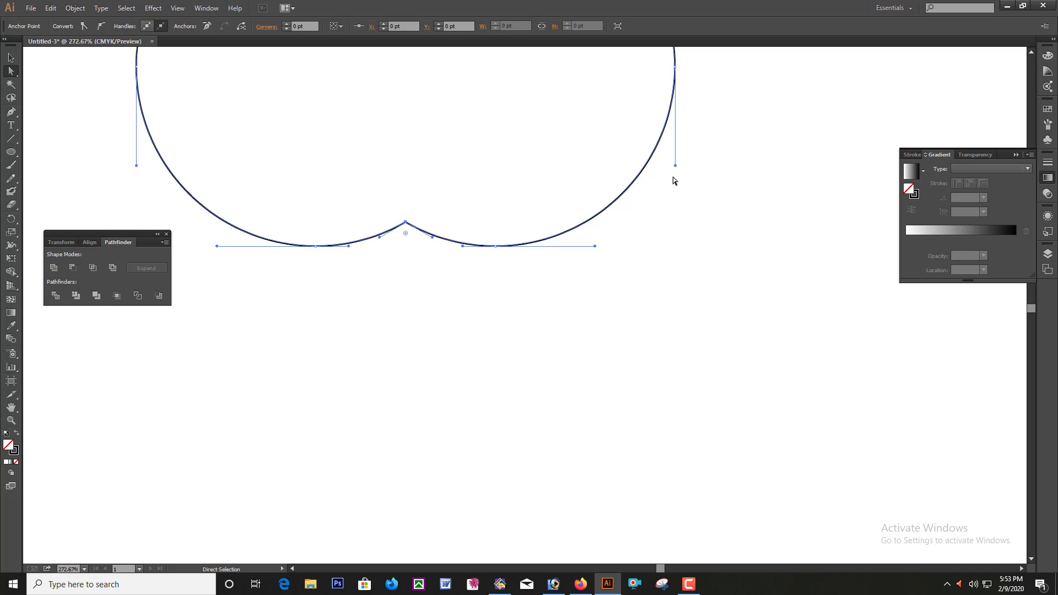
{"action": "left_click", "coordinate": [405, 223], "text": "shift"}
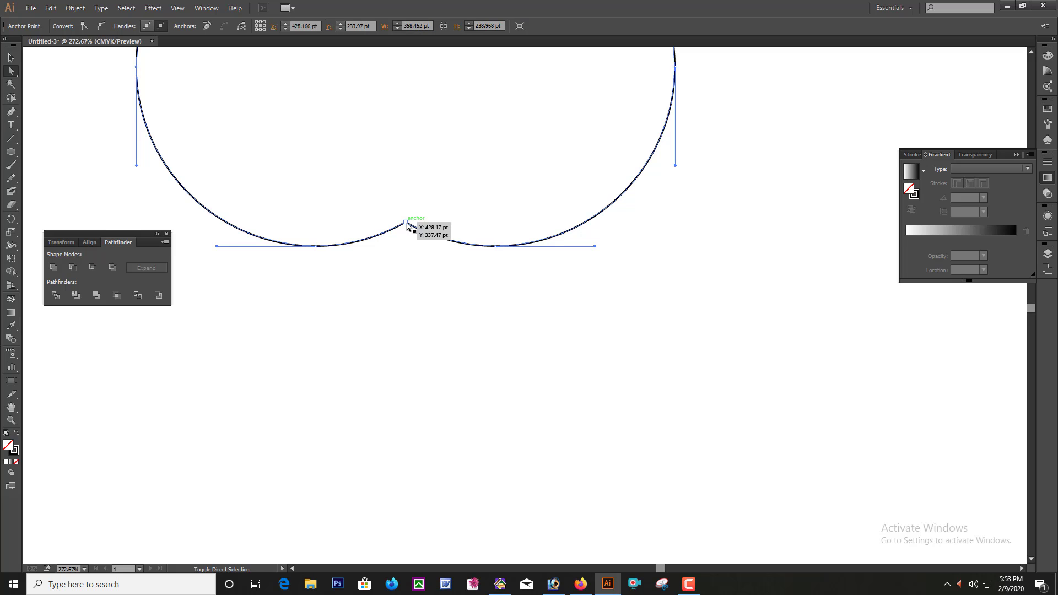
{"action": "mouse_move", "coordinate": [406, 224]}
{"action": "left_mouse_down"}
{"action": "mouse_move", "coordinate": [411, 264]}
{"action": "mouse_move", "coordinate": [406, 222]}
{"action": "left_mouse_up"}
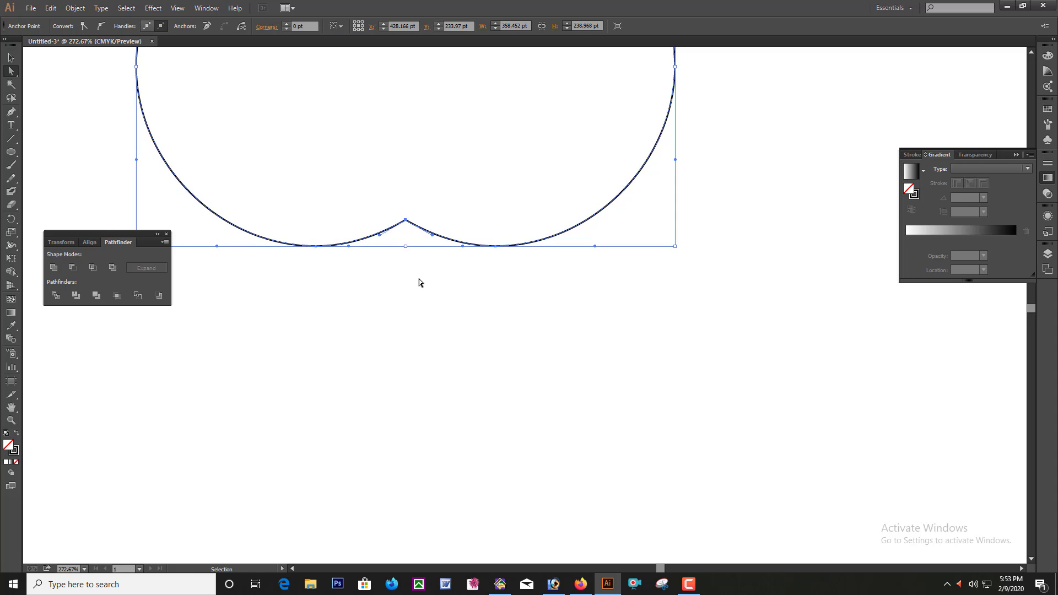
Pull the lower anchor points straight down to stretch the shape into an apple outline about 314 pt tall
{"action": "key", "text": "ctrl+1"}
{"action": "left_click_drag", "start_coordinate": [365, 296], "coordinate": [610, 259]}
{"action": "key", "text": "ctrl+space"}
{"action": "left_click_drag", "start_coordinate": [451, 199], "coordinate": [528, 333]}
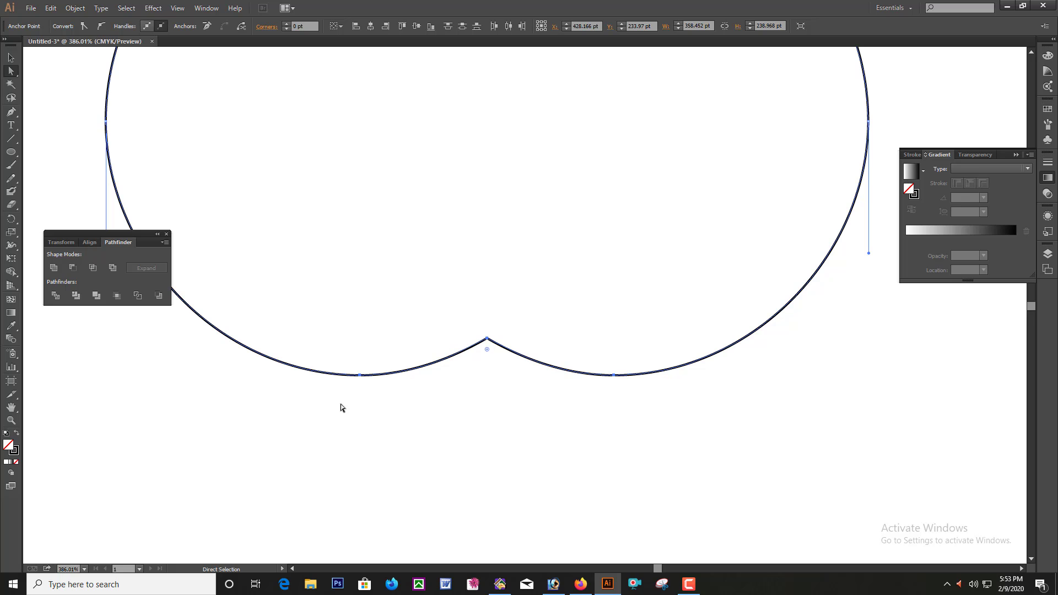
{"action": "left_click_drag", "start_coordinate": [342, 408], "coordinate": [628, 323]}
{"action": "left_click", "coordinate": [486, 340]}
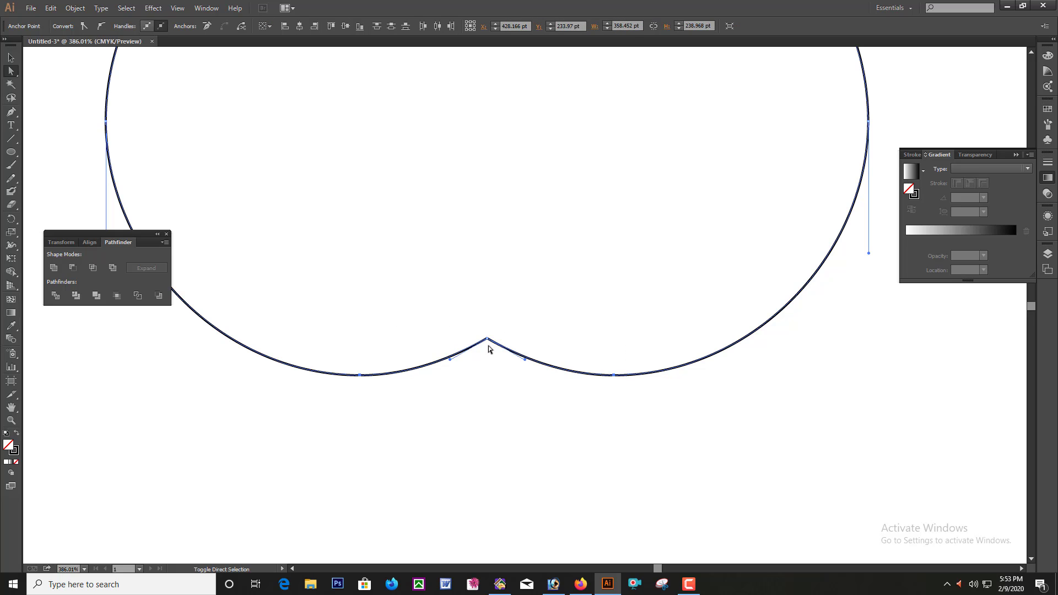
{"action": "left_click_drag", "start_coordinate": [487, 338], "coordinate": [498, 500]}
{"action": "key", "text": "ctrl+1"}
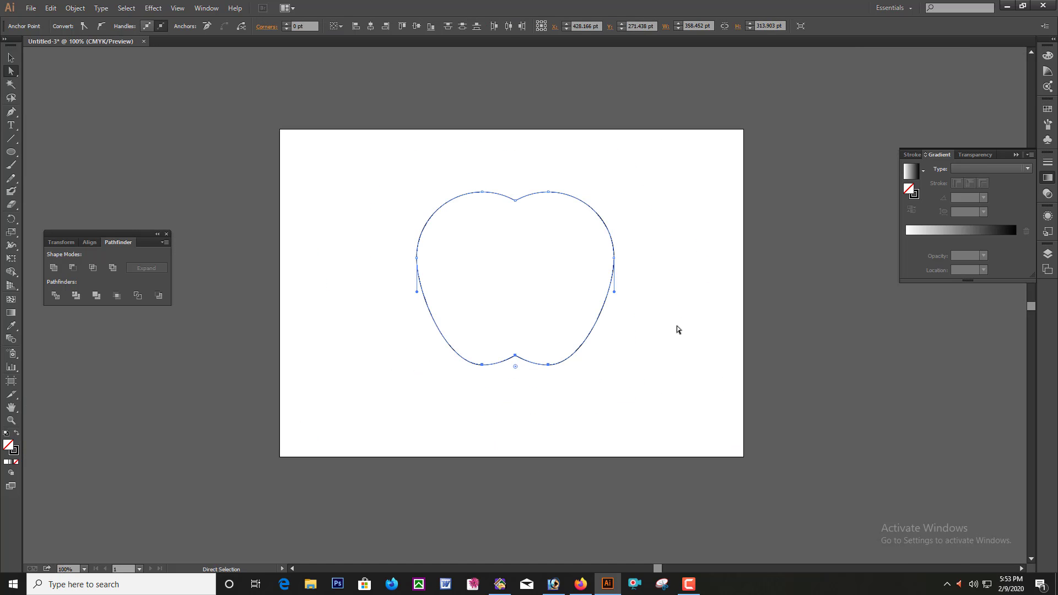
{"action": "left_click", "coordinate": [673, 326]}
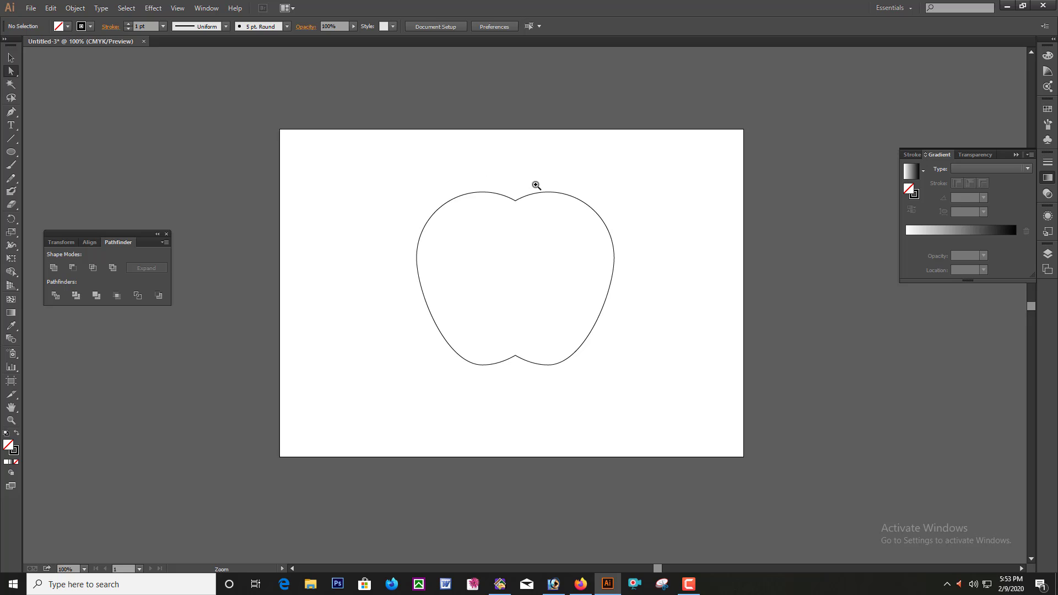
{"action": "left_click", "coordinate": [520, 197]}
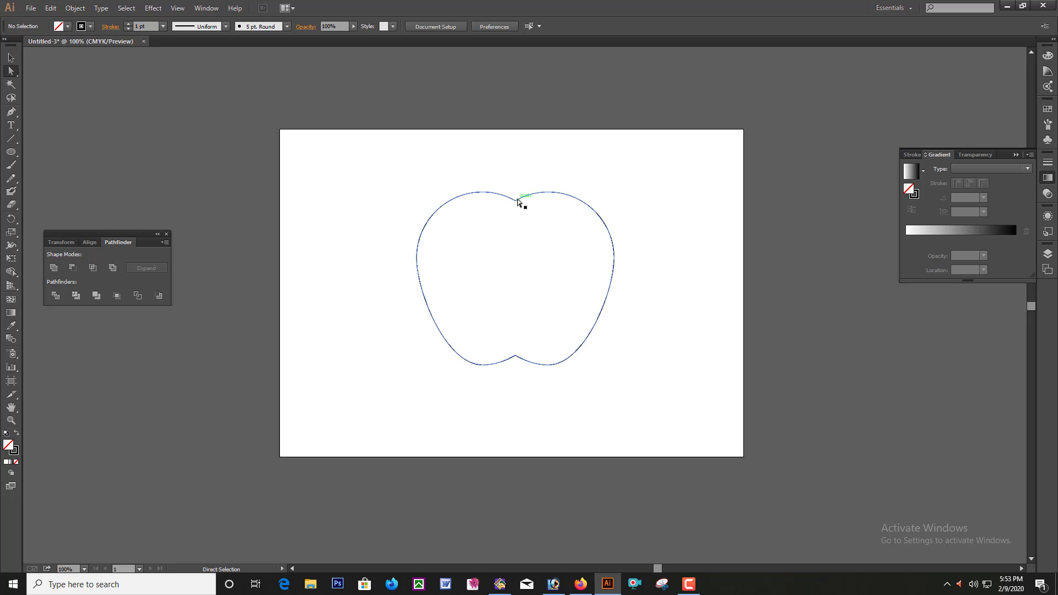
Set the apple outline's stroke weight to 5 pt and apply the yellow-to-red gradient swatch to the stroke
{"action": "left_click", "coordinate": [12, 58]}
{"action": "left_click_drag", "start_coordinate": [406, 194], "coordinate": [477, 260]}
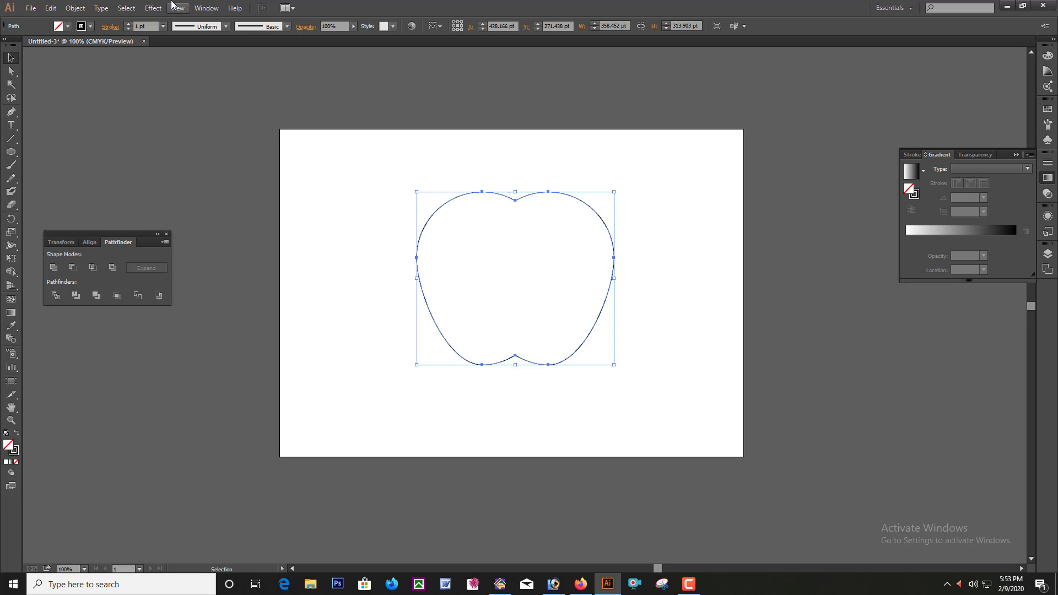
{"action": "left_click", "coordinate": [127, 24]}
{"action": "left_click", "coordinate": [128, 24]}
{"action": "left_click", "coordinate": [128, 23]}
{"action": "left_click", "coordinate": [127, 24]}
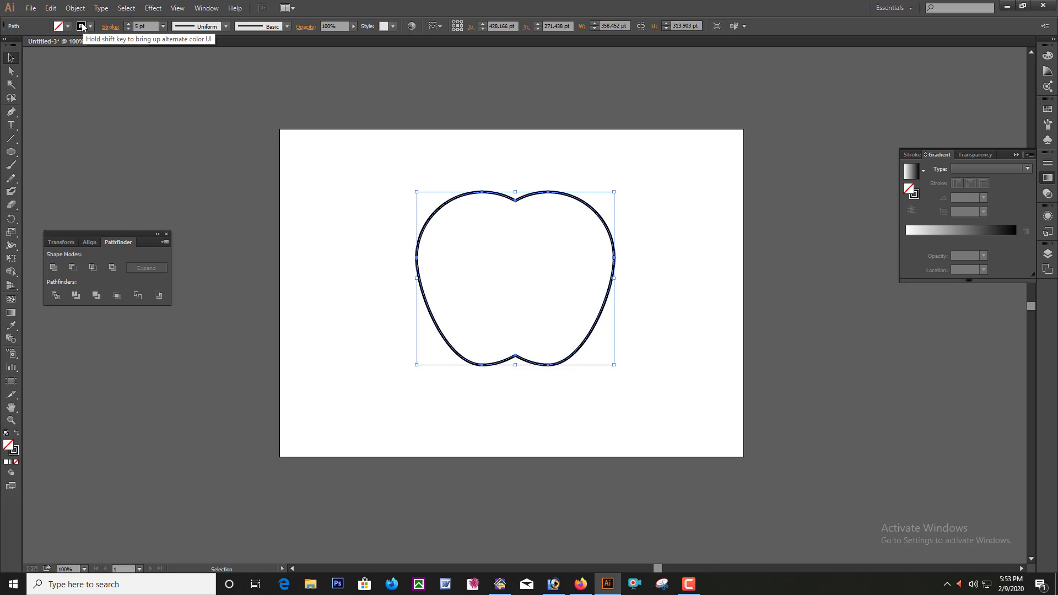
{"action": "left_click", "coordinate": [82, 28]}
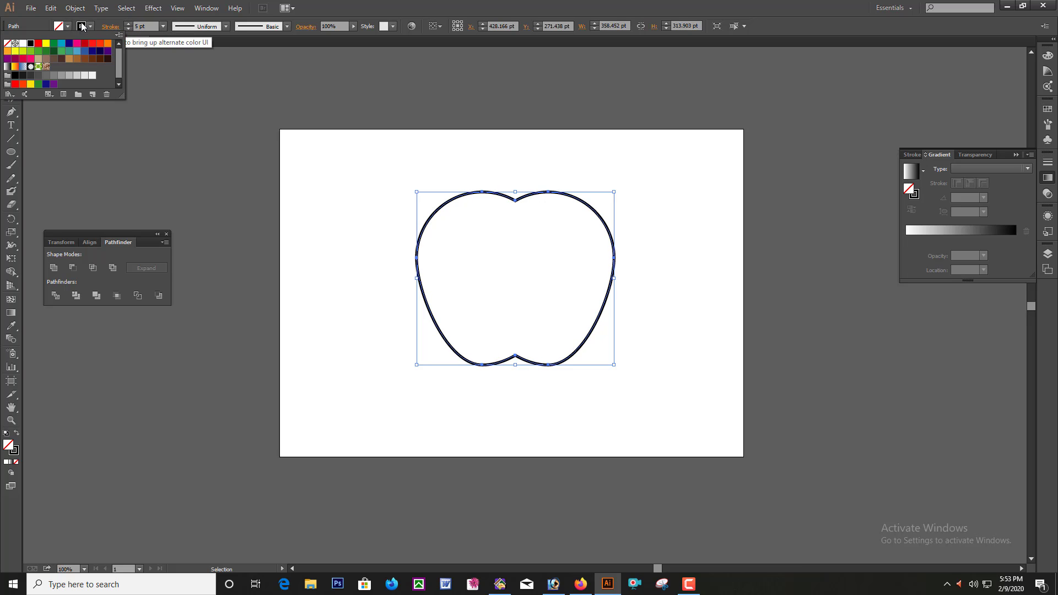
{"action": "left_click", "coordinate": [16, 67]}
{"action": "left_click", "coordinate": [232, 123]}
Draw a short curved stem with the Pen tool, rising from the apple's upper notch toward the right
{"action": "key", "text": "ctrl+space"}
{"action": "left_click_drag", "start_coordinate": [499, 135], "coordinate": [606, 323]}
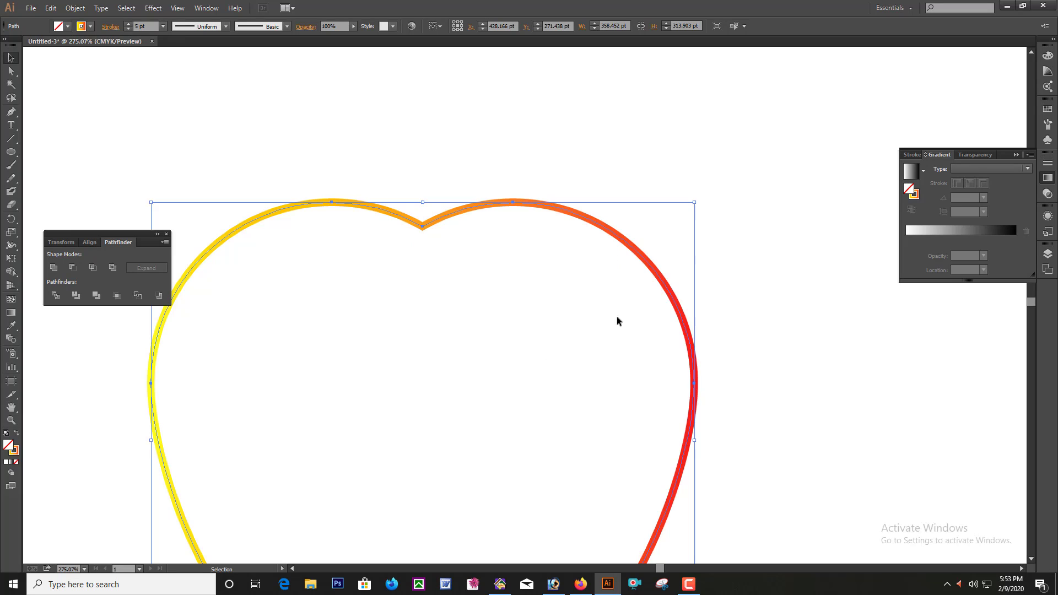
{"action": "left_click", "coordinate": [776, 271]}
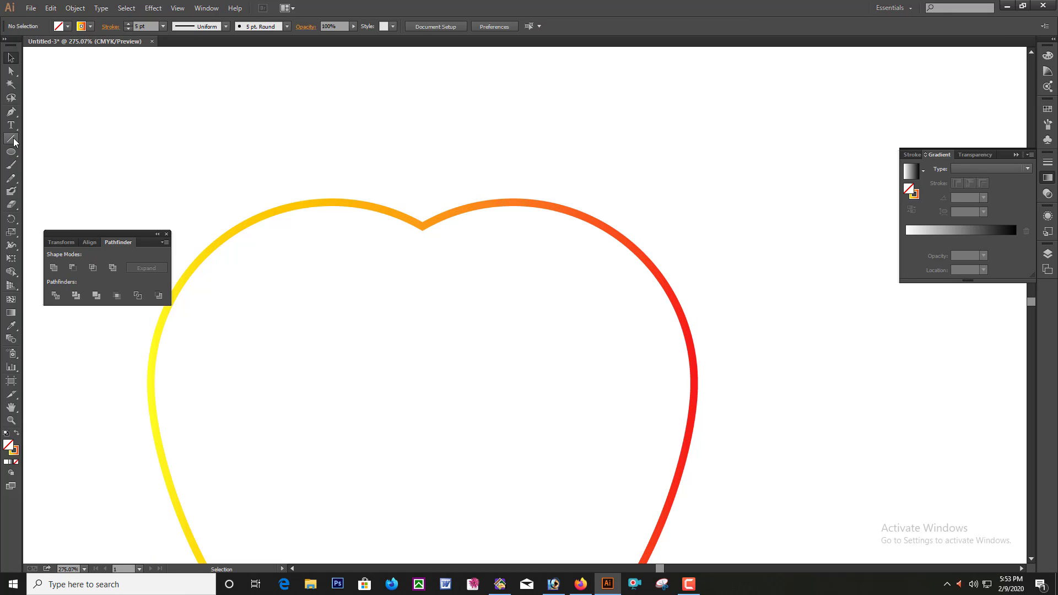
{"action": "left_click", "coordinate": [11, 114]}
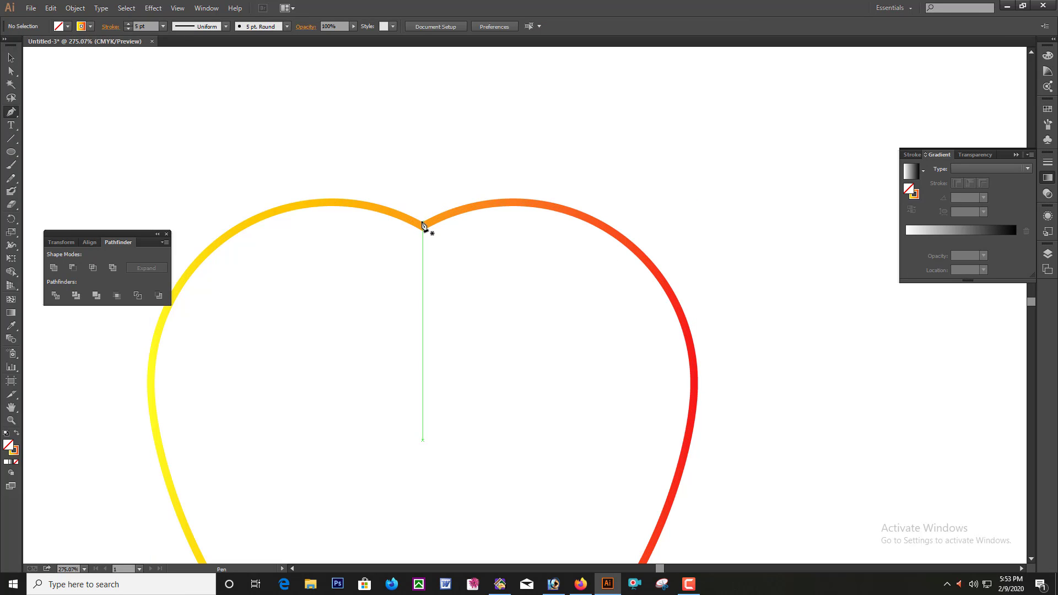
{"action": "left_click", "coordinate": [423, 222]}
{"action": "left_click_drag", "start_coordinate": [483, 121], "coordinate": [526, 99]}
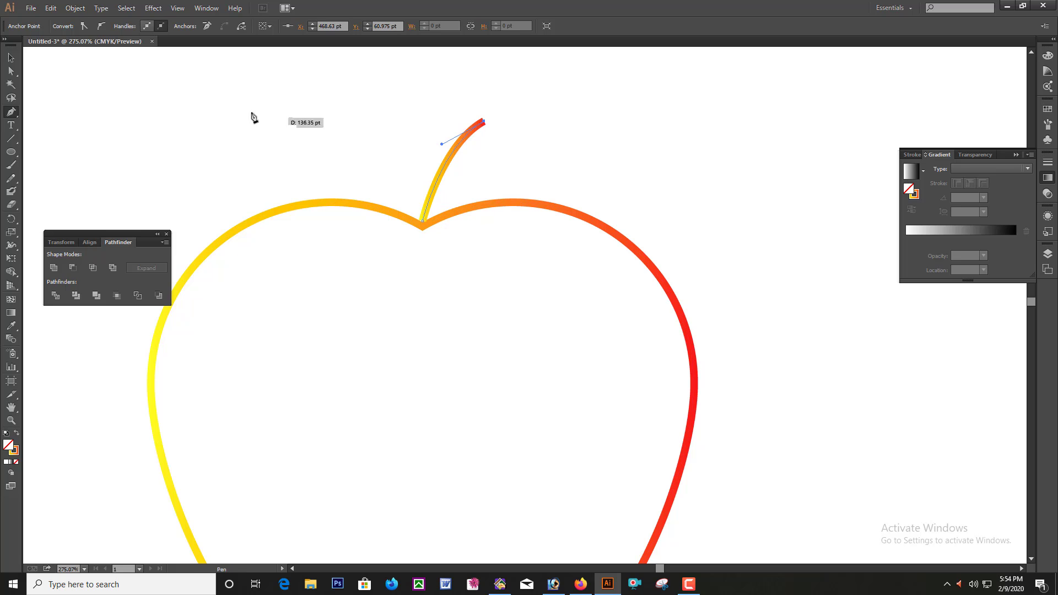
{"action": "key", "text": "v"}
{"action": "left_click", "coordinate": [336, 194]}
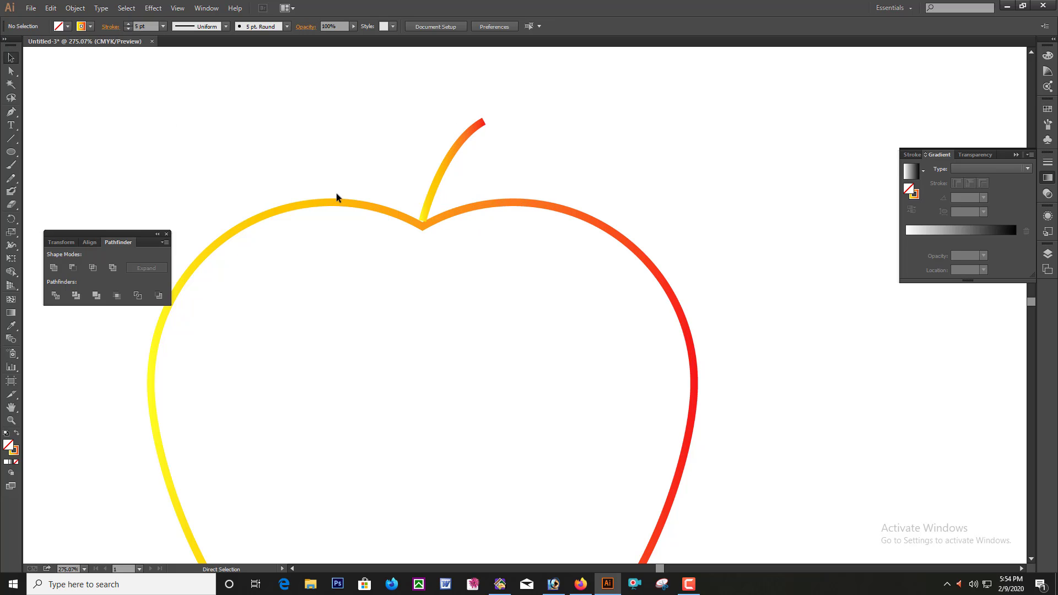
{"action": "key", "text": "ctrl+1"}
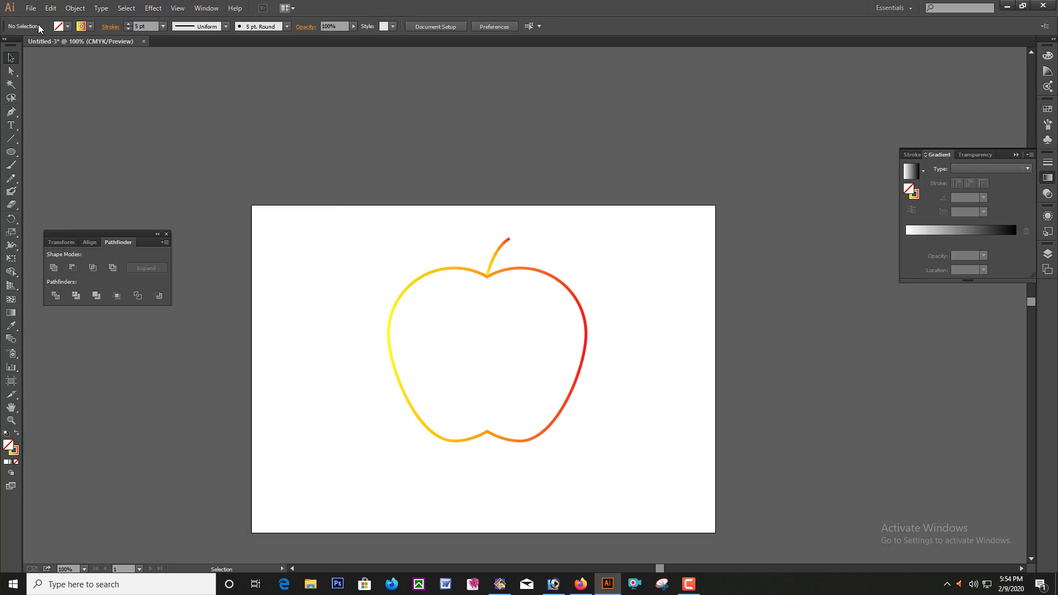
Place the image index.tif on the artboard, move it over the apple and scale it to about 474 by 318 pt
{"action": "left_click", "coordinate": [31, 8]}
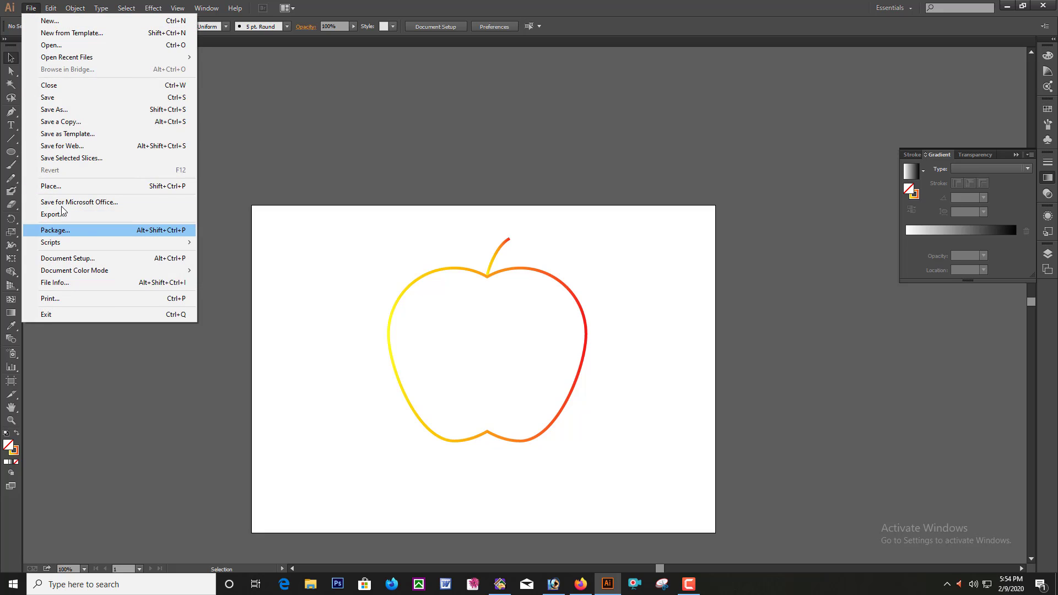
{"action": "left_click", "coordinate": [61, 190]}
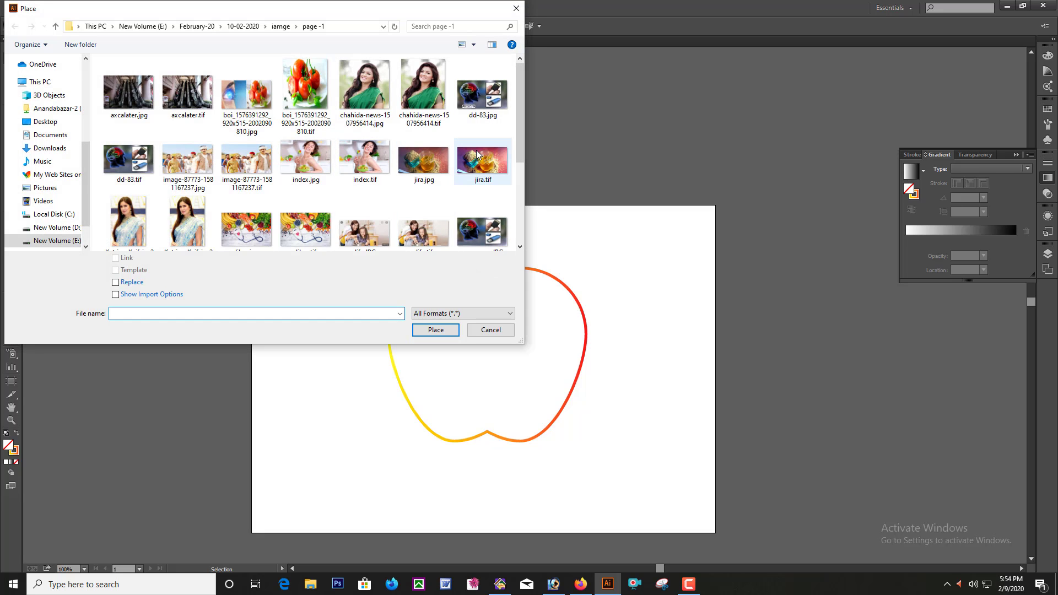
{"action": "left_click", "coordinate": [364, 160]}
{"action": "left_click", "coordinate": [435, 330]}
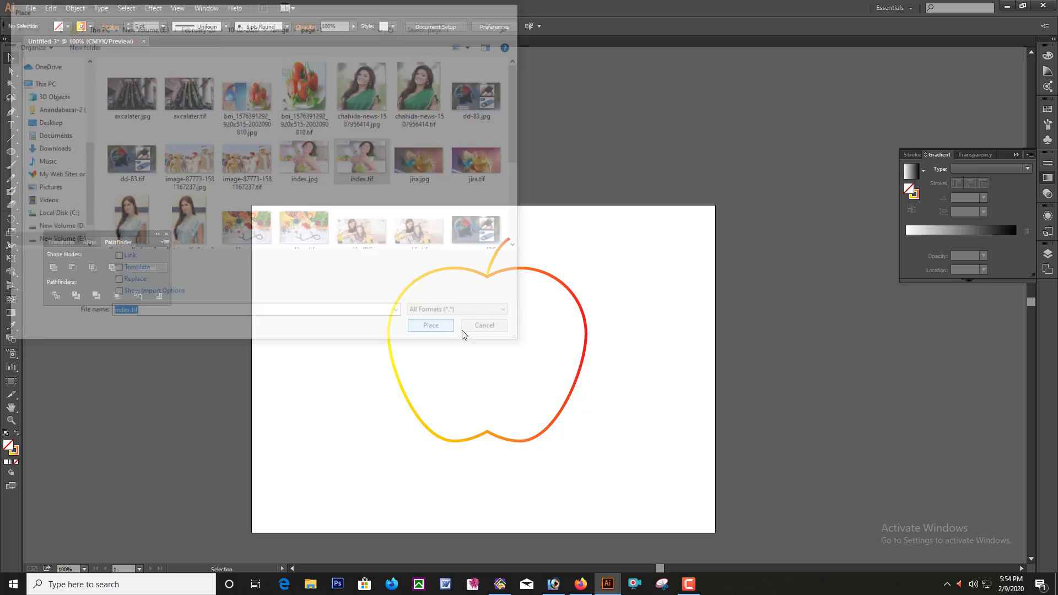
{"action": "left_click", "coordinate": [621, 307]}
{"action": "left_click_drag", "start_coordinate": [701, 364], "coordinate": [469, 320]}
{"action": "left_click_drag", "start_coordinate": [538, 366], "coordinate": [592, 430]}
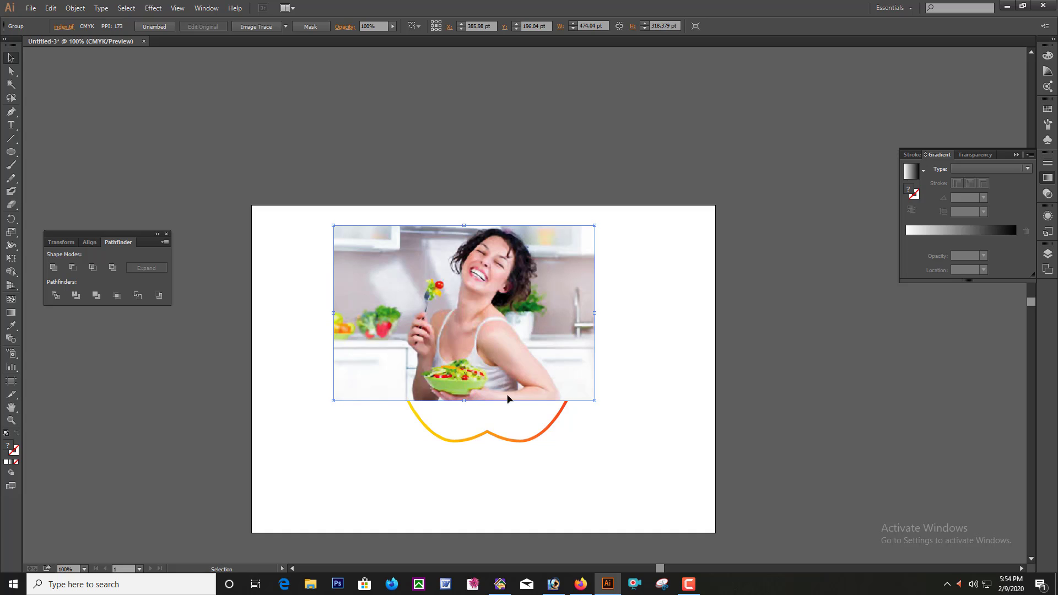
Shift the photo down over the apple and send it to the back, behind the outline and stem
{"action": "left_click_drag", "start_coordinate": [507, 399], "coordinate": [515, 415]}
{"action": "right_click", "coordinate": [502, 360]}
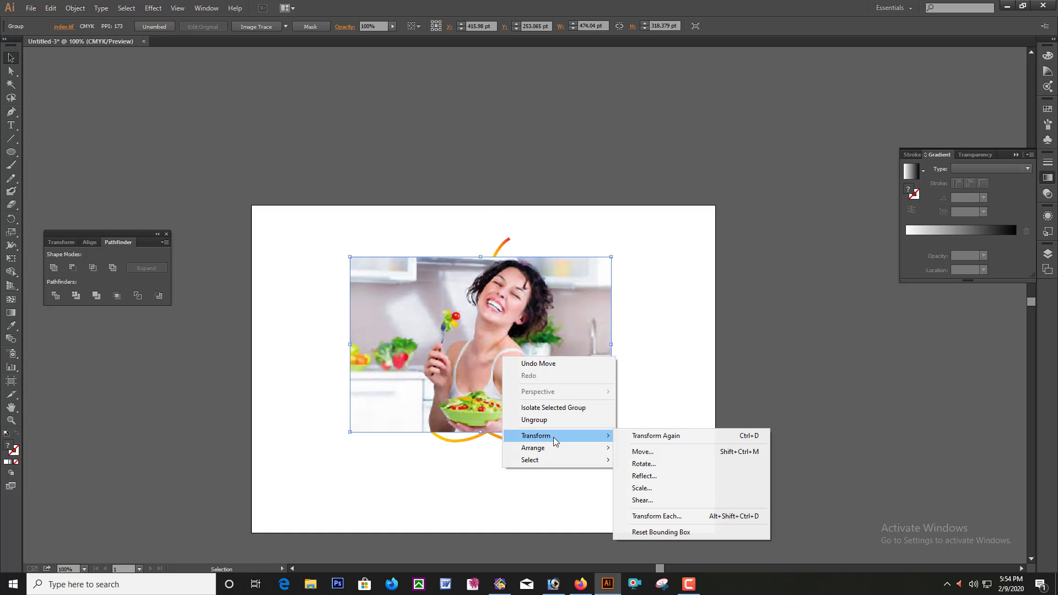
{"action": "mouse_move", "coordinate": [553, 449]}
{"action": "left_click", "coordinate": [650, 483]}
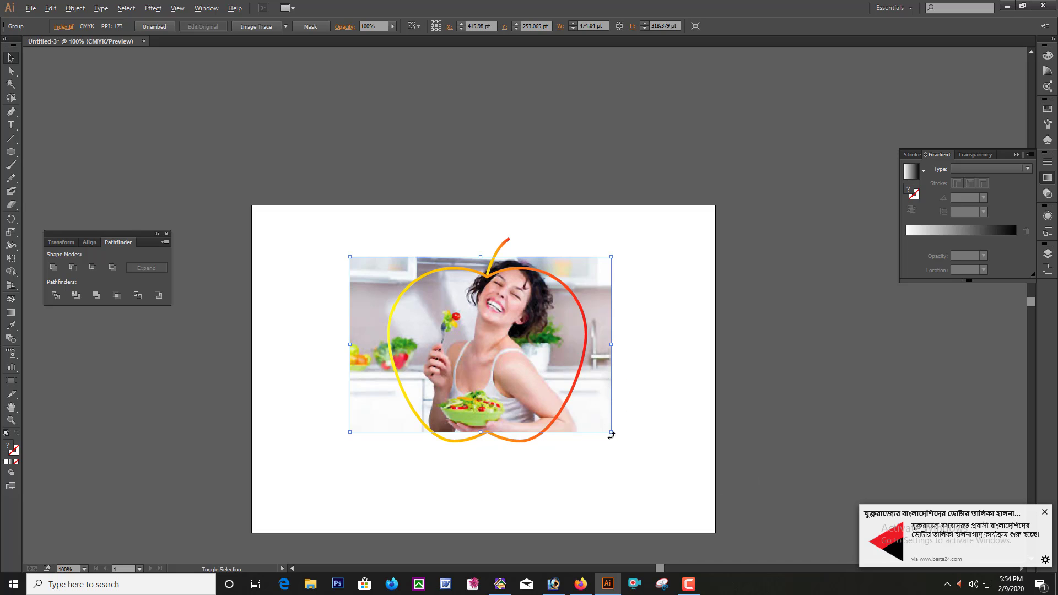
Shift the photo down over the apple and resize it disproportionately to about 442 by 350 pt, so it extends beyond the outline
{"action": "left_click_drag", "start_coordinate": [611, 432], "coordinate": [593, 420]}
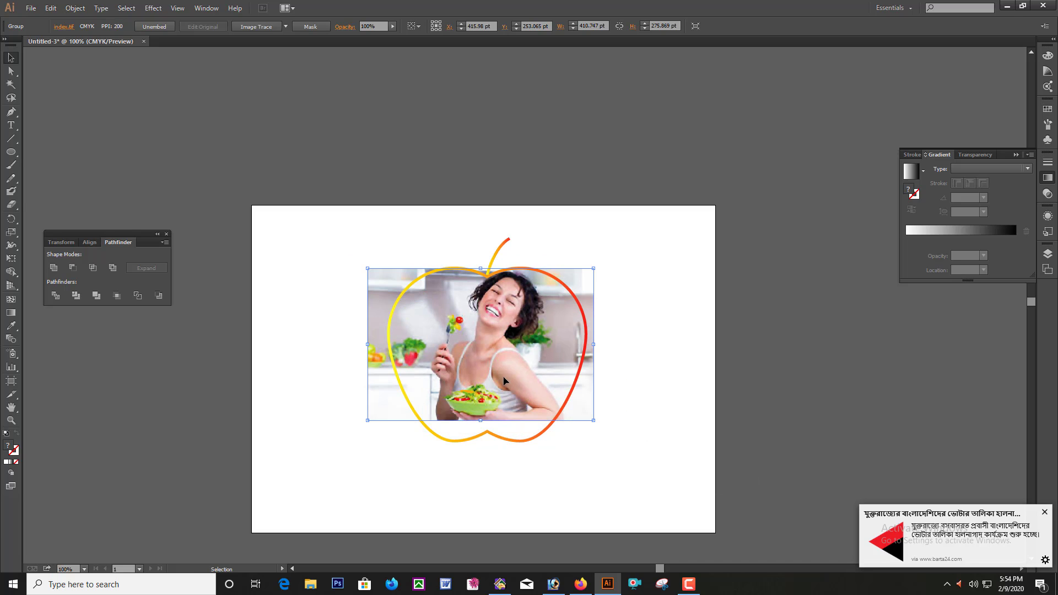
{"action": "left_click_drag", "start_coordinate": [507, 380], "coordinate": [504, 386]}
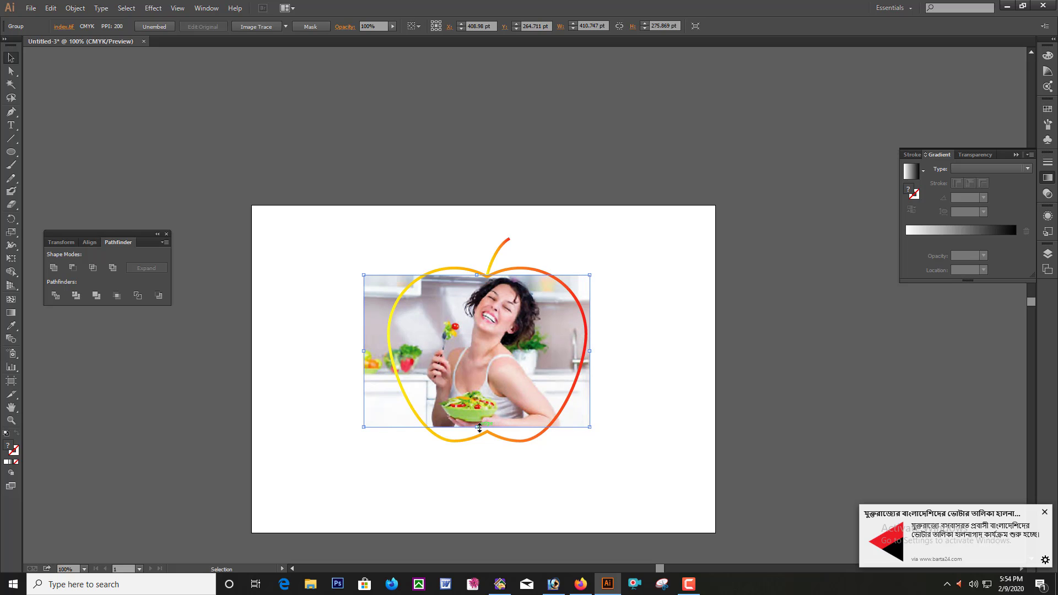
{"action": "left_click_drag", "start_coordinate": [479, 432], "coordinate": [479, 450]}
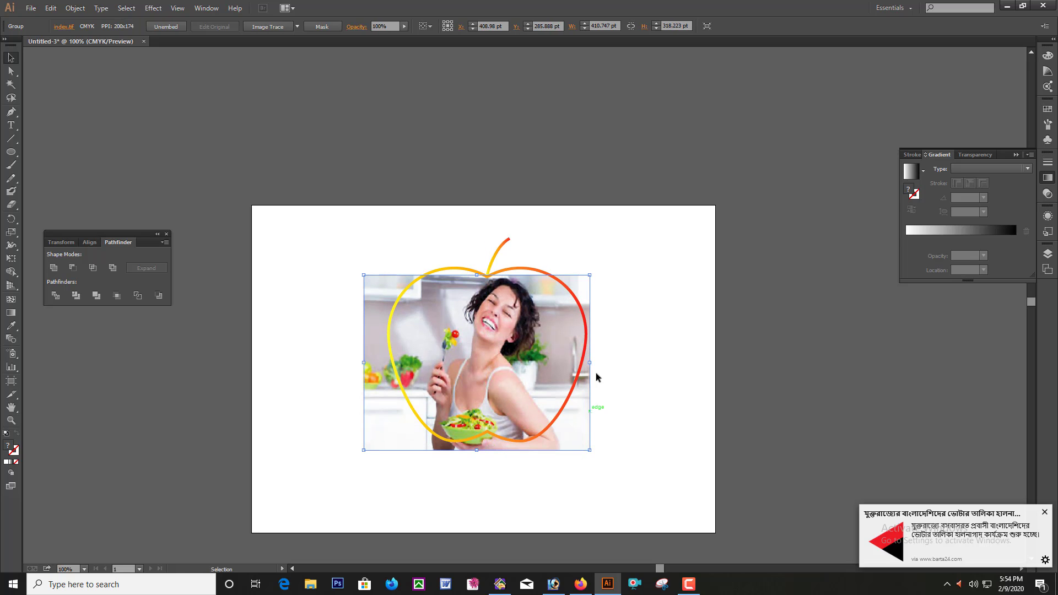
{"action": "left_click_drag", "start_coordinate": [590, 362], "coordinate": [599, 362]}
{"action": "left_click_drag", "start_coordinate": [477, 274], "coordinate": [478, 264]}
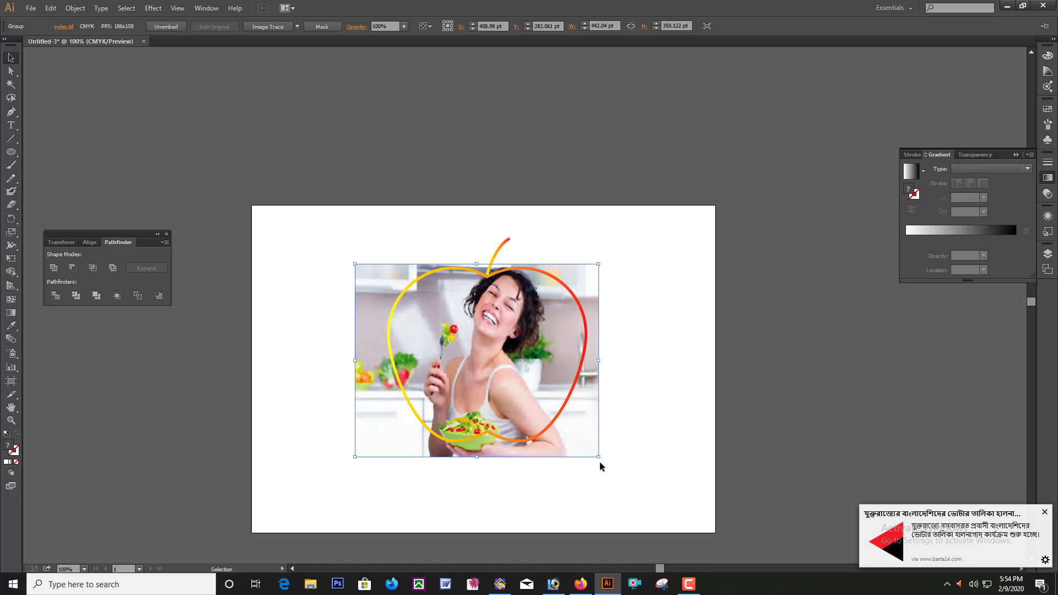
Move the photo up slightly and scale it to about 418 by 331 pt, keeping the whole apple outline nearly covered
{"action": "left_click_drag", "start_coordinate": [598, 456], "coordinate": [587, 441]}
{"action": "left_click_drag", "start_coordinate": [498, 404], "coordinate": [498, 386]}
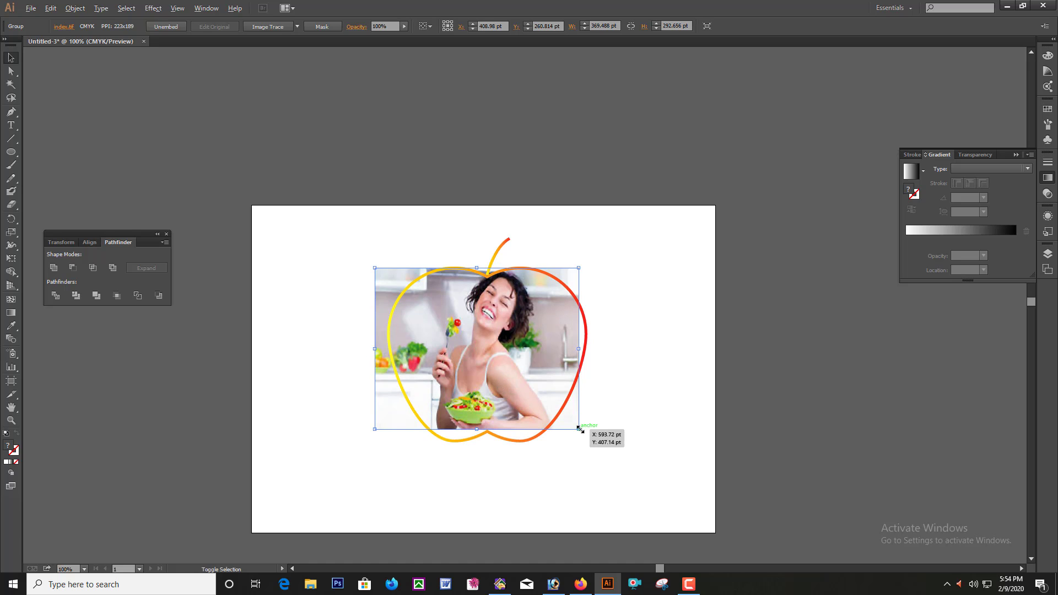
{"action": "left_click_drag", "start_coordinate": [580, 429], "coordinate": [591, 441]}
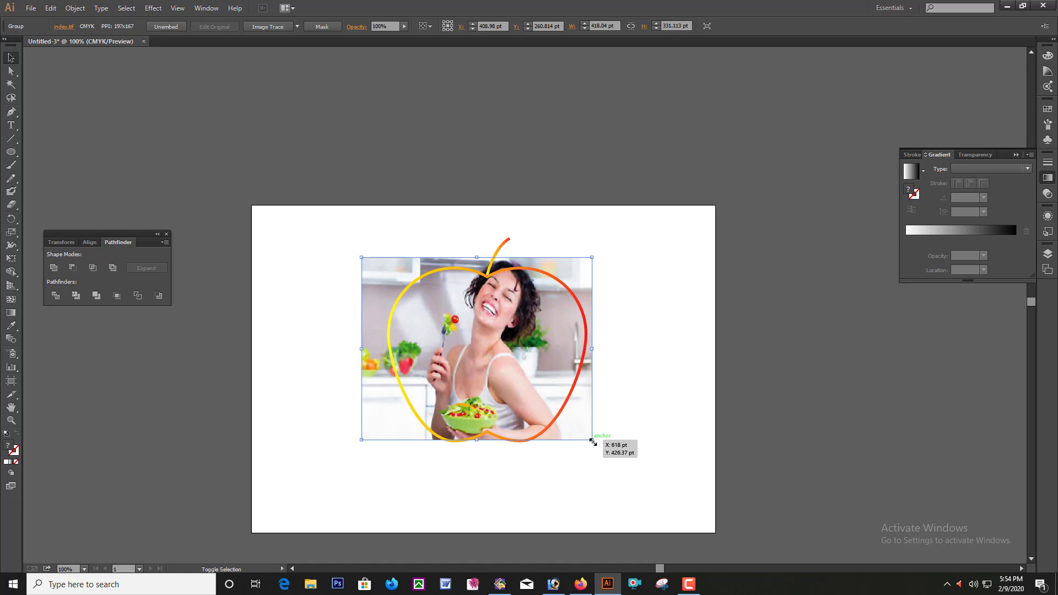
Nudge the photo down by 5 pt so it reaches the lower edge of the apple outline
{"action": "left_click", "coordinate": [646, 406]}
{"action": "left_click", "coordinate": [501, 342]}
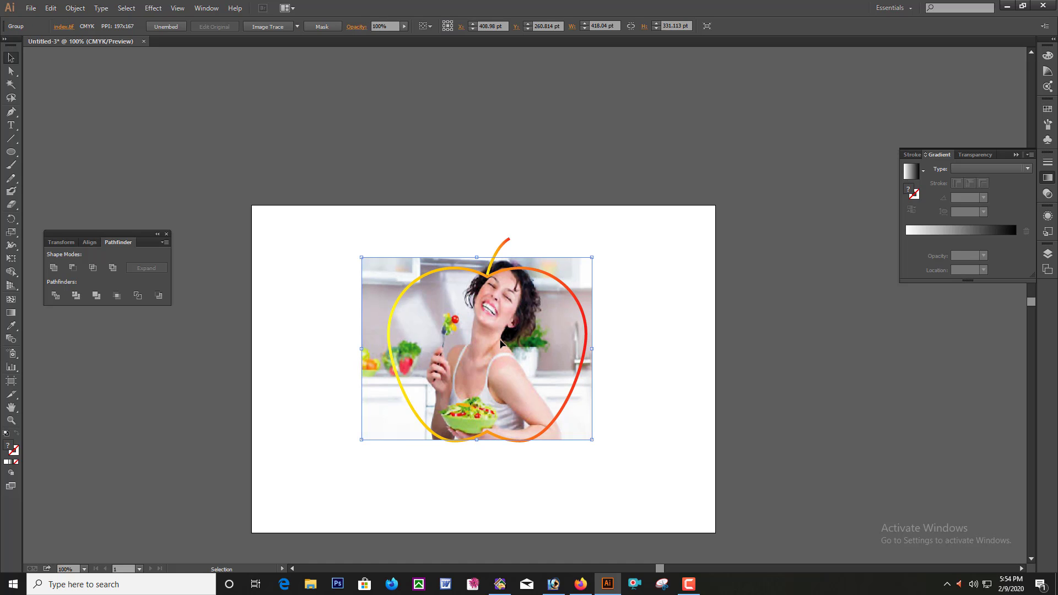
{"action": "key", "text": "Down"}
{"action": "key", "text": "Down"}
{"action": "key", "text": "Down"}
{"action": "key", "text": "Down"}
{"action": "key", "text": "Down"}
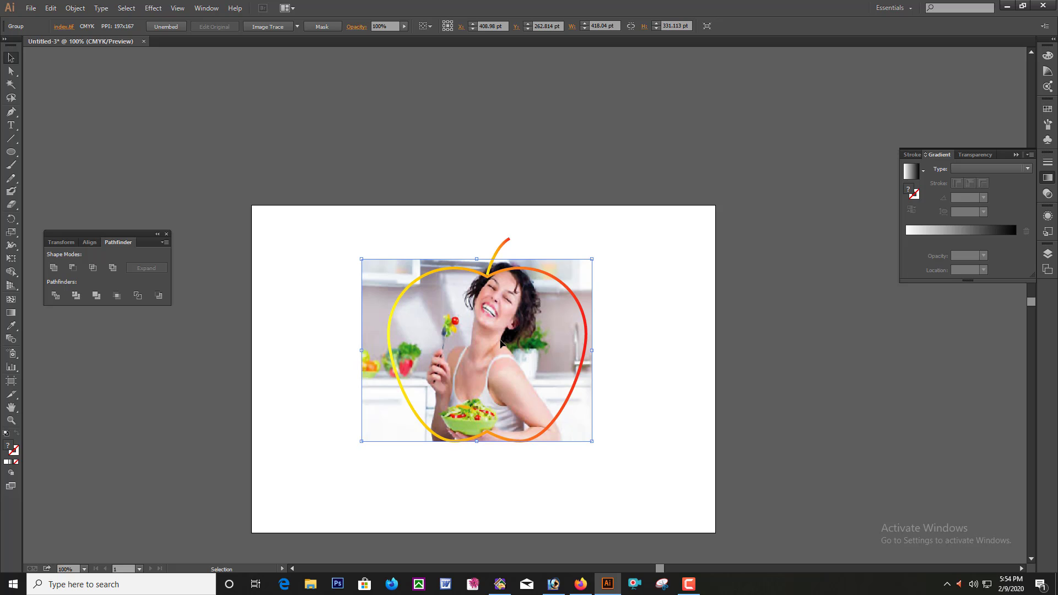
Try to make a clipping mask from the photo, apple outline and stem together, and undo it
{"action": "left_click", "coordinate": [642, 305]}
{"action": "left_click_drag", "start_coordinate": [380, 252], "coordinate": [604, 432]}
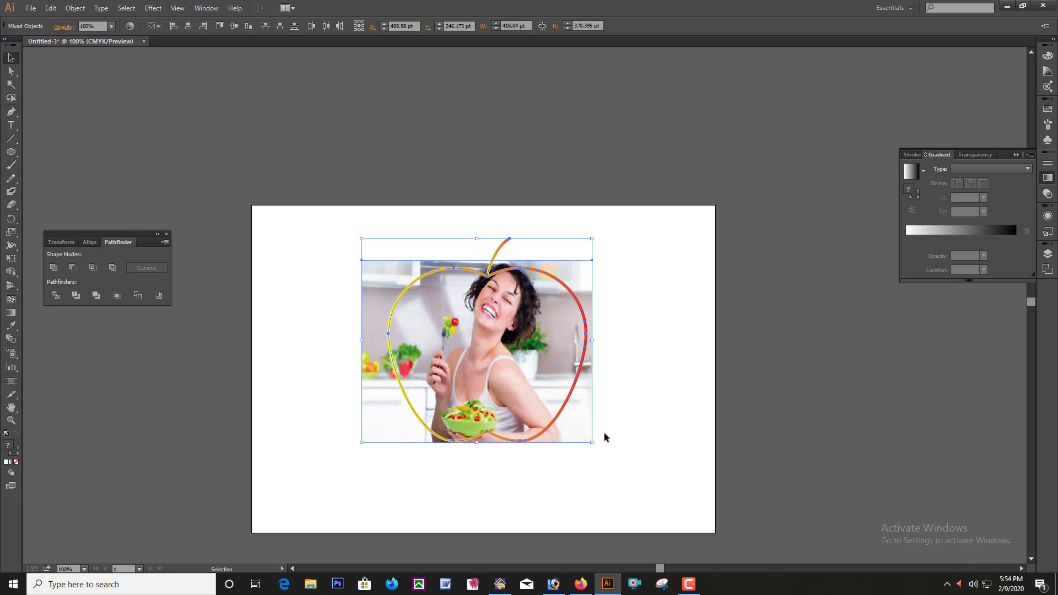
{"action": "right_click", "coordinate": [533, 345]}
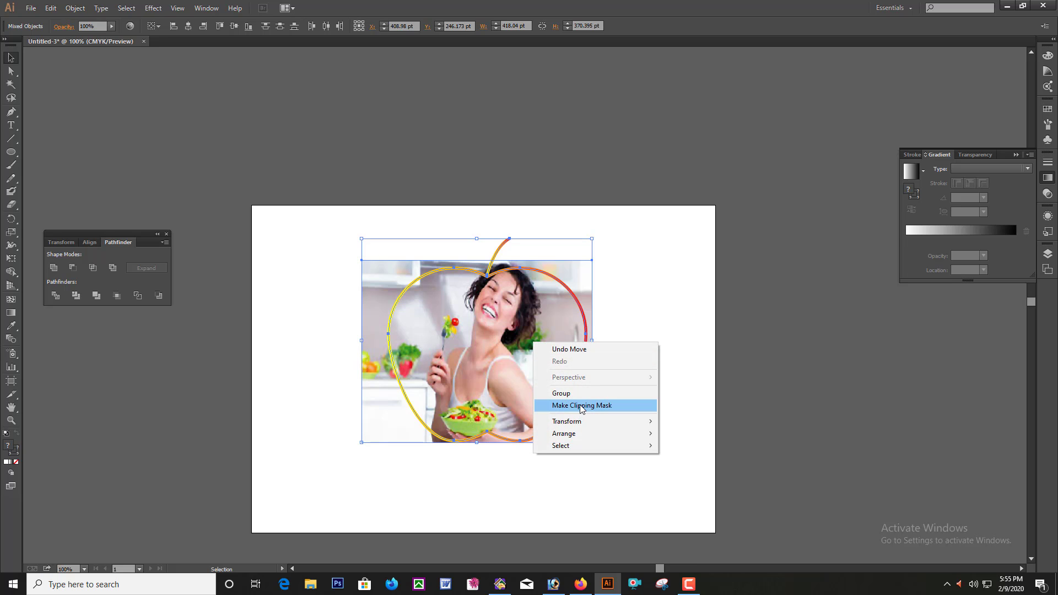
{"action": "left_click", "coordinate": [629, 404]}
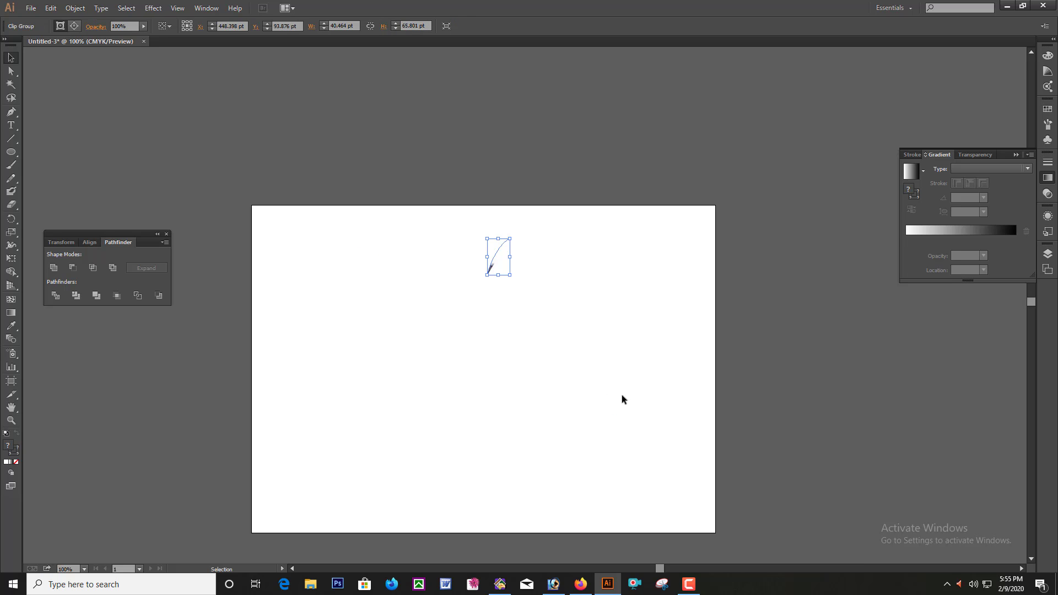
{"action": "key", "text": "ctrl+z"}
Select only the photo and the apple outline, without the stem, and make a clipping mask from them
{"action": "left_click", "coordinate": [493, 492]}
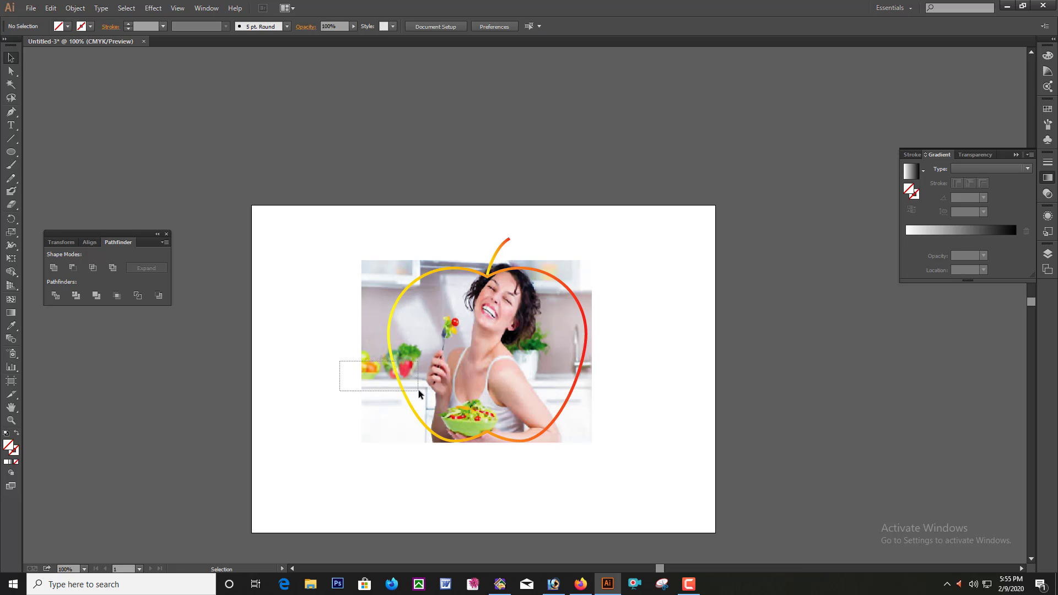
{"action": "left_click_drag", "start_coordinate": [418, 389], "coordinate": [419, 389]}
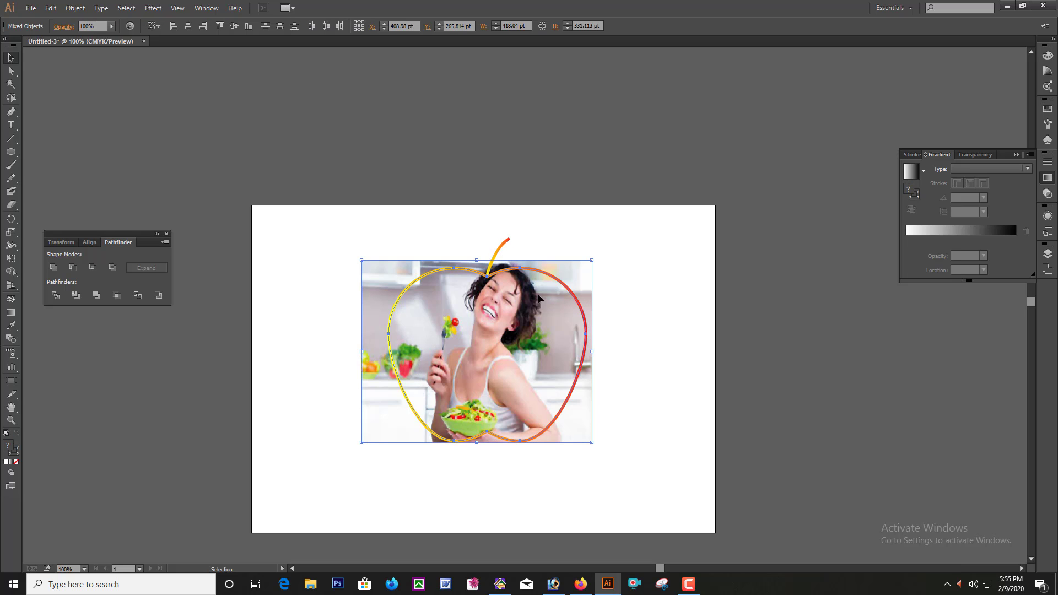
{"action": "right_click", "coordinate": [497, 339]}
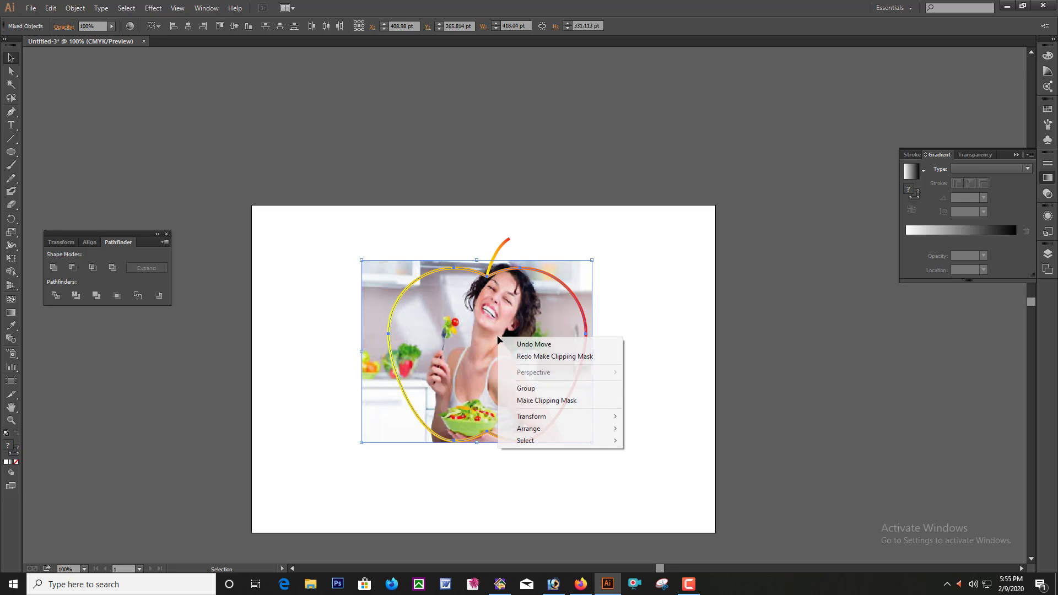
{"action": "left_click", "coordinate": [554, 404]}
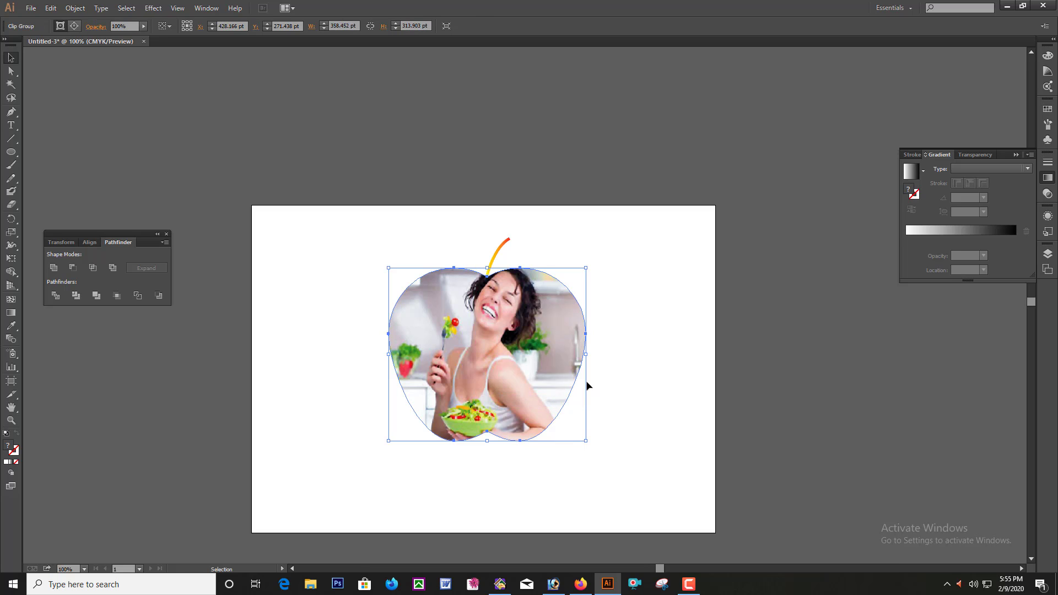
{"action": "left_click", "coordinate": [703, 330]}
Draw a rectangle of 841.89 by 595.28 pt that covers the whole artboard
{"action": "left_click_drag", "start_coordinate": [408, 210], "coordinate": [588, 488]}
{"action": "key", "text": "ctrl+minus"}
{"action": "key", "text": "ctrl+minus"}
{"action": "key", "text": "ctrl+minus"}
{"action": "key", "text": "ctrl+minus"}
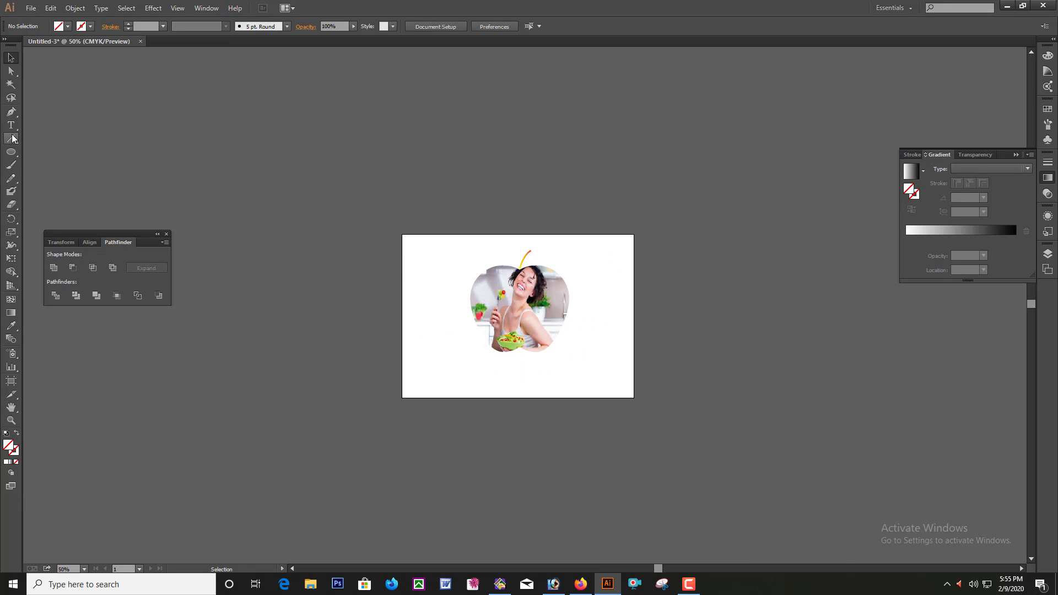
{"action": "left_click", "coordinate": [12, 154]}
{"action": "left_click", "coordinate": [38, 154]}
{"action": "left_click_drag", "start_coordinate": [402, 234], "coordinate": [631, 396]}
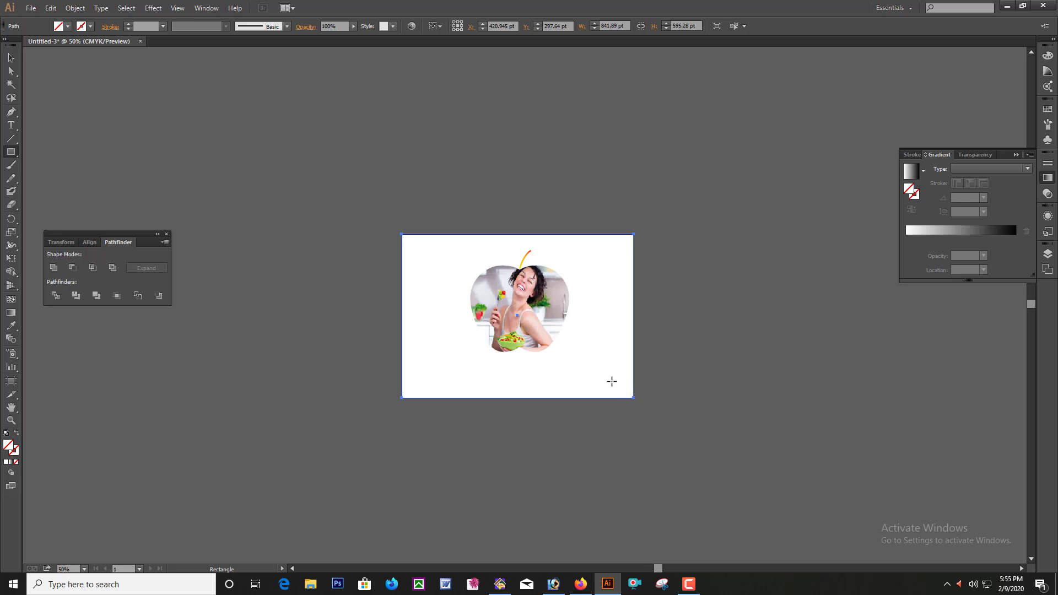
Fill the artboard-sized rectangle with black and send it to the back, behind the apple photo and stem
{"action": "left_click", "coordinate": [58, 26]}
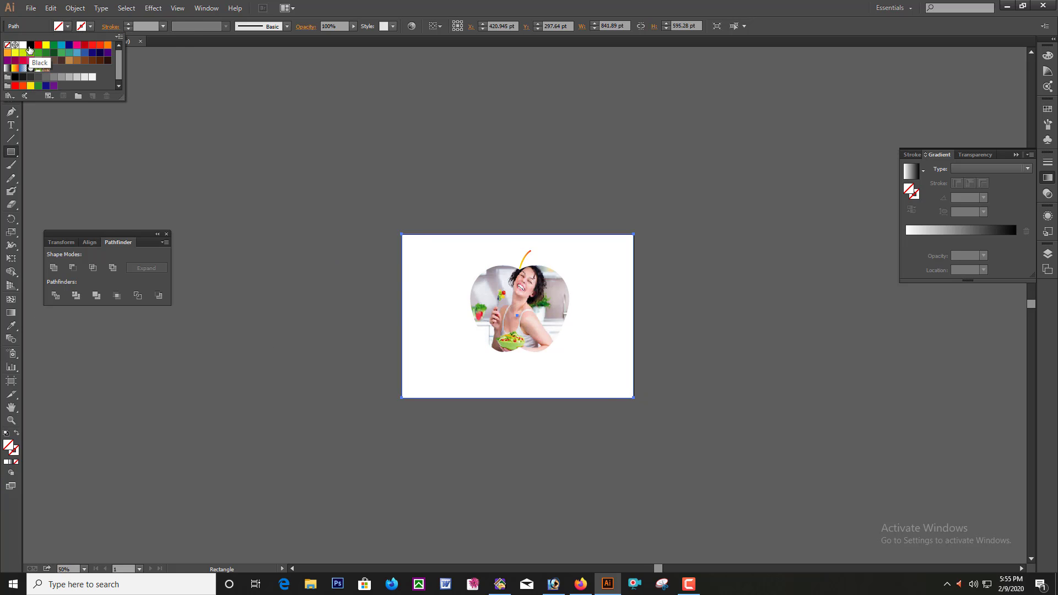
{"action": "left_click", "coordinate": [30, 45]}
{"action": "left_click", "coordinate": [572, 308]}
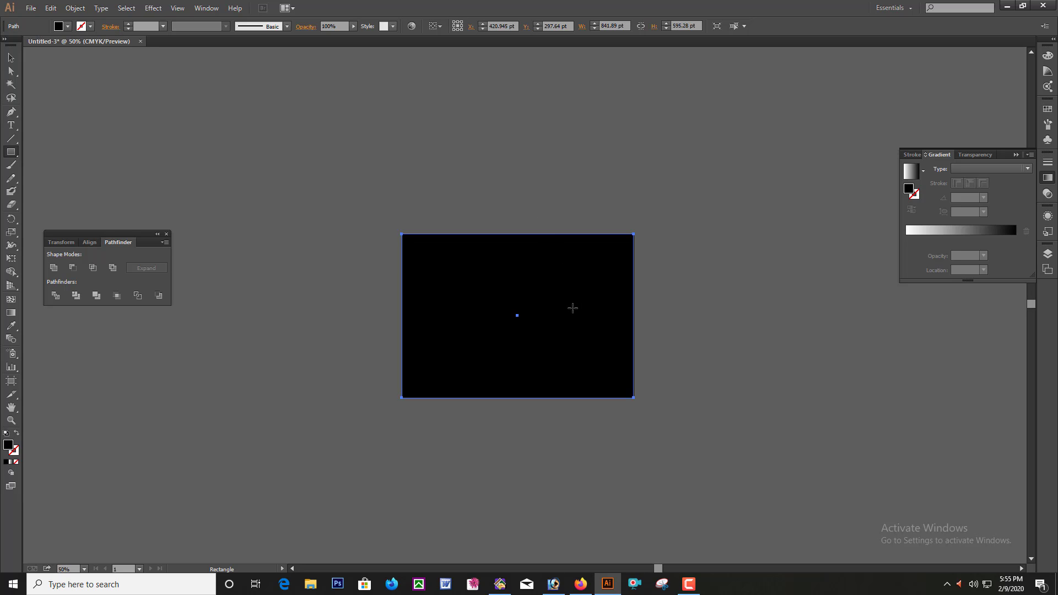
{"action": "left_click", "coordinate": [11, 57]}
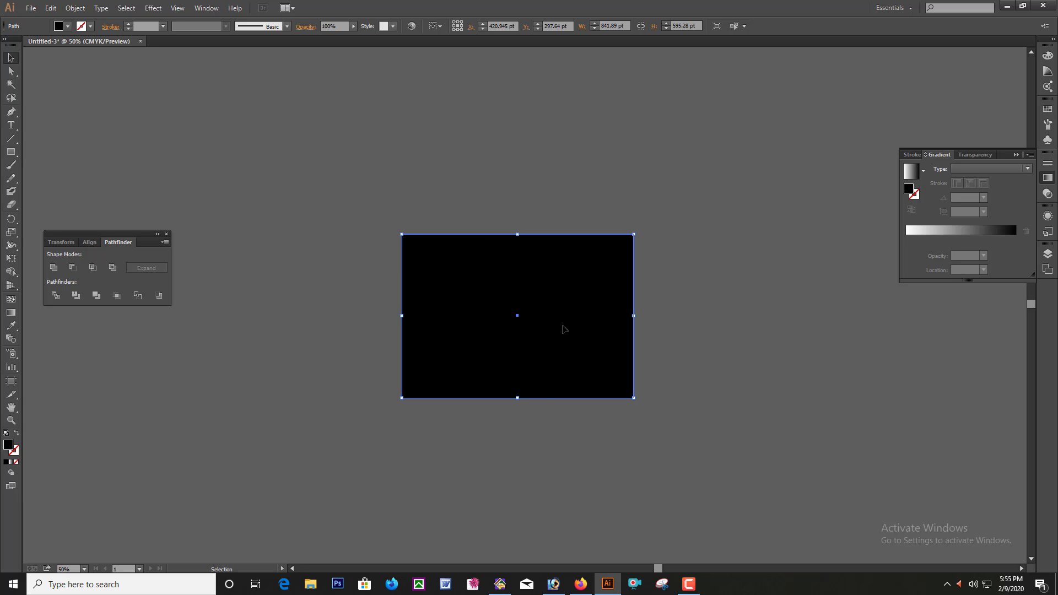
{"action": "right_click", "coordinate": [549, 303]}
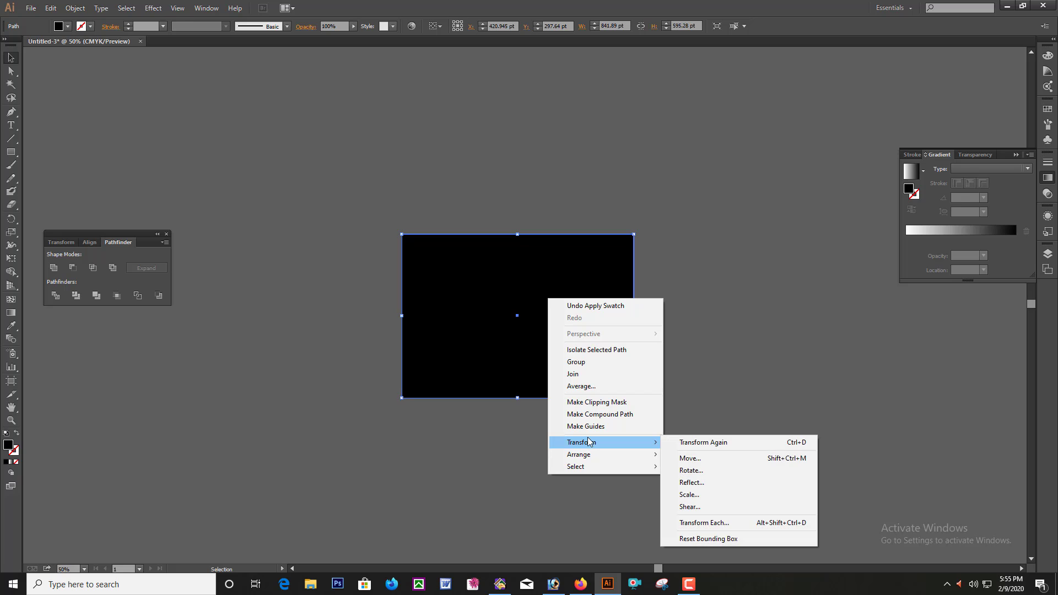
{"action": "mouse_move", "coordinate": [598, 455]}
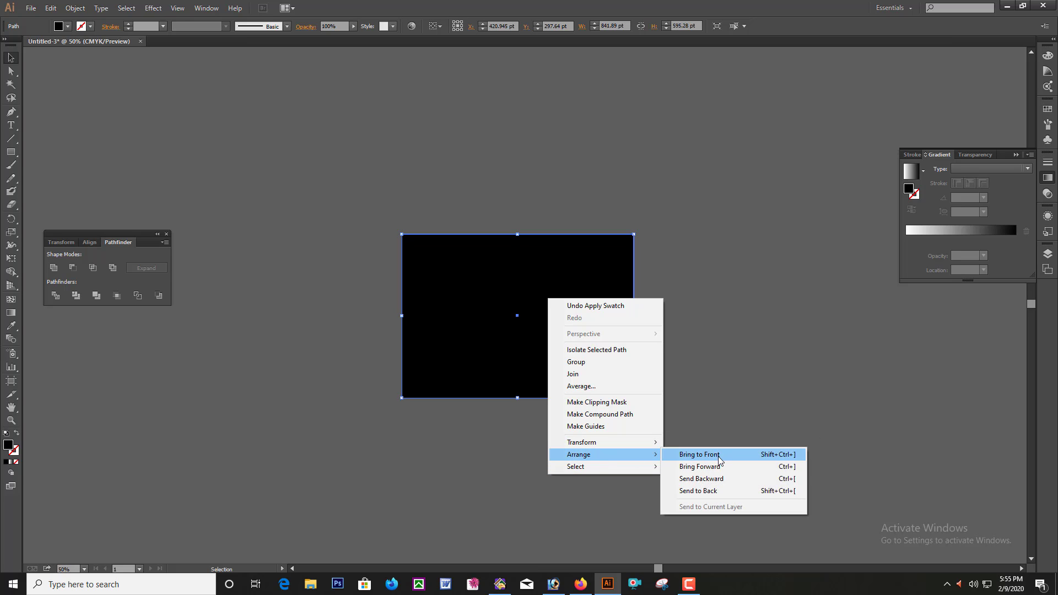
{"action": "left_click", "coordinate": [710, 491]}
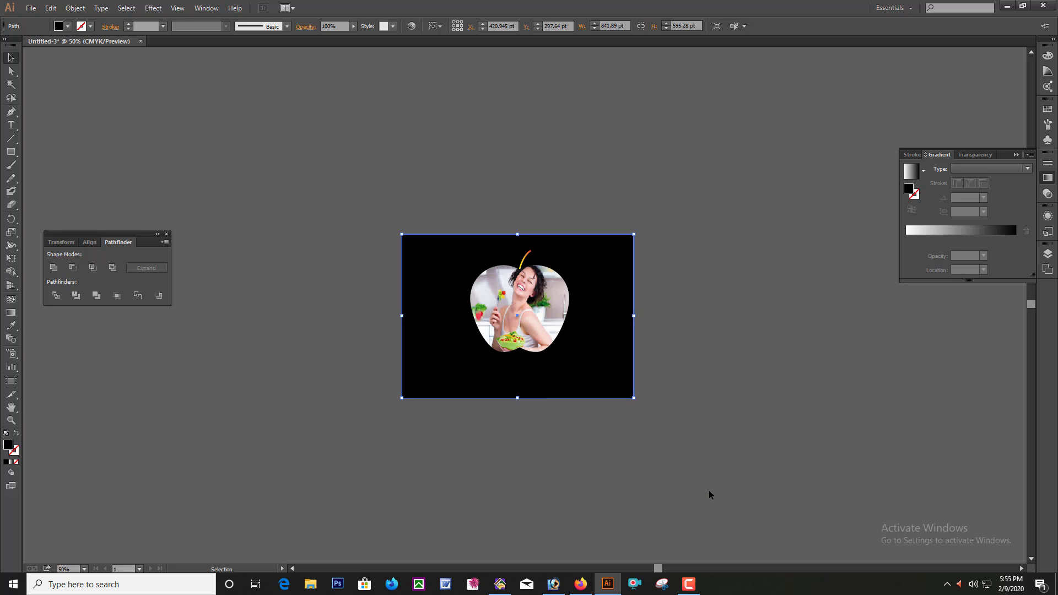
{"action": "left_click", "coordinate": [756, 404]}
Examine the finished apple-shaped photo and stem against the black background, both up close and as a whole
{"action": "key", "text": "z"}
{"action": "left_click_drag", "start_coordinate": [433, 165], "coordinate": [663, 464]}
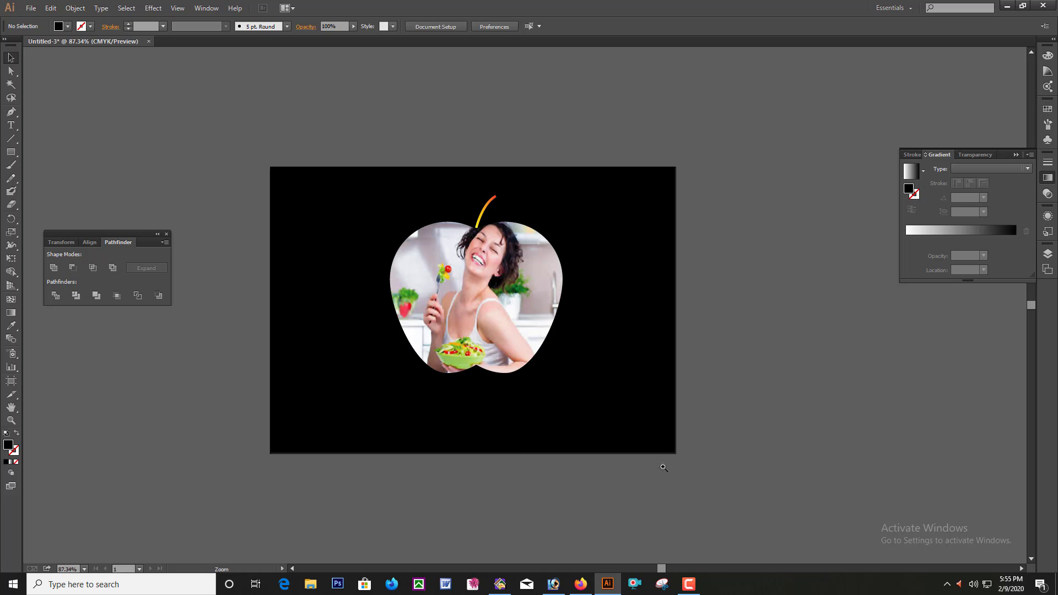
{"action": "key", "text": "ctrl+minus"}
{"action": "key", "text": "ctrl+minus"}
{"action": "key", "text": "ctrl+minus"}
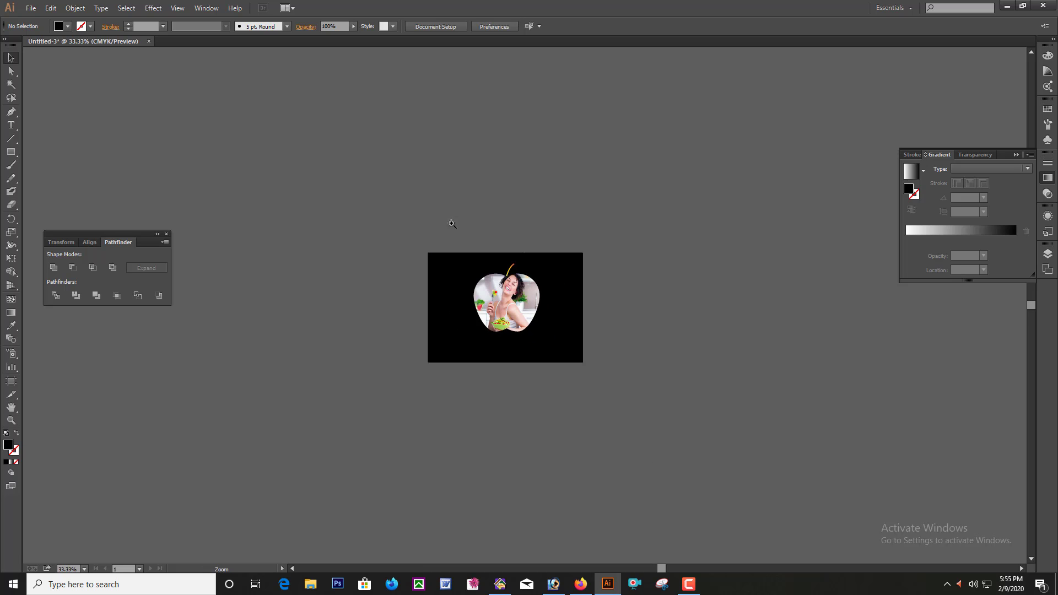
{"action": "left_click_drag", "start_coordinate": [452, 224], "coordinate": [637, 487]}
{"action": "scroll", "coordinate": [619, 463], "scroll_direction": "up", "scroll_amount": 3}
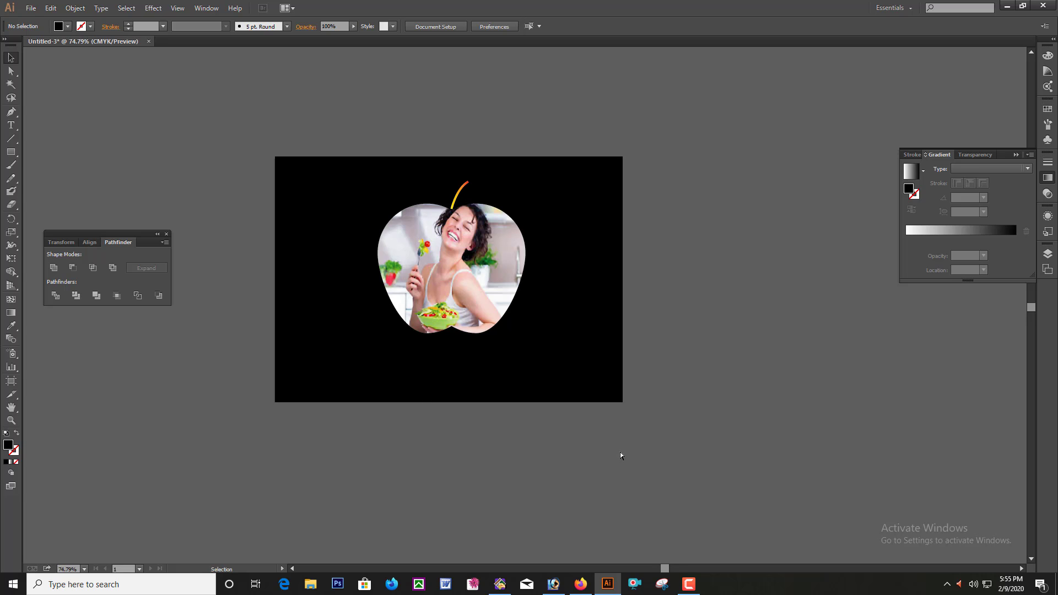
{"action": "left_click_drag", "start_coordinate": [359, 118], "coordinate": [547, 410]}
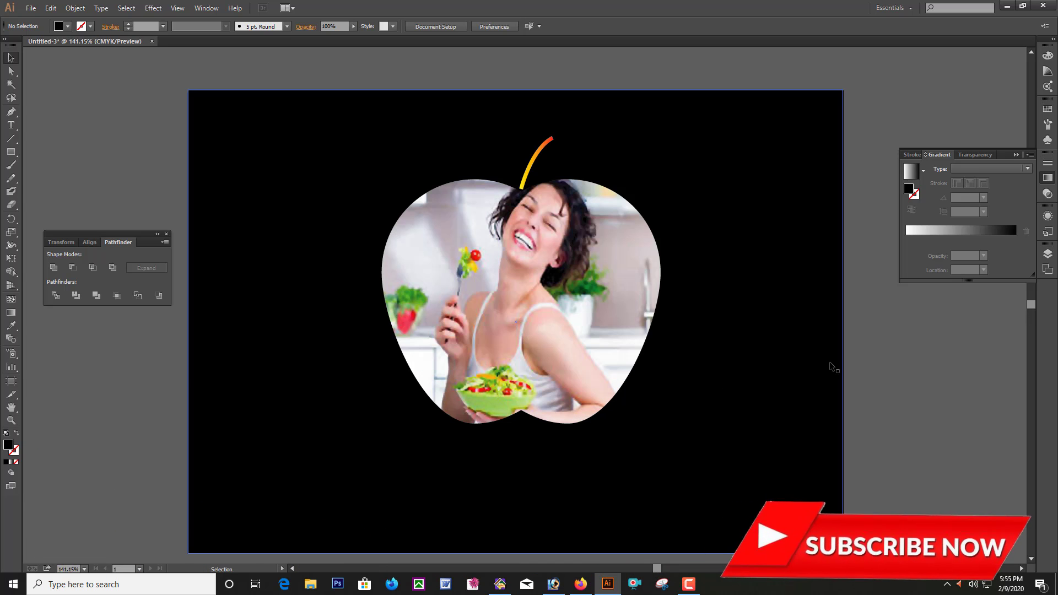
{"action": "scroll", "coordinate": [834, 386], "scroll_direction": "down", "scroll_amount": 1}
{"action": "scroll", "coordinate": [835, 385], "scroll_direction": "up", "scroll_amount": 1}
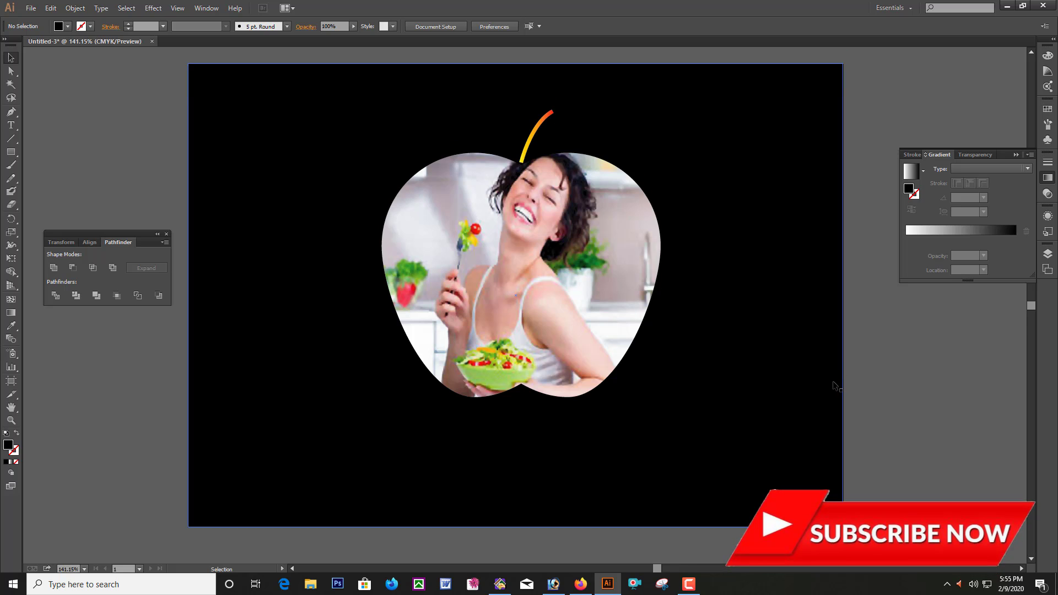